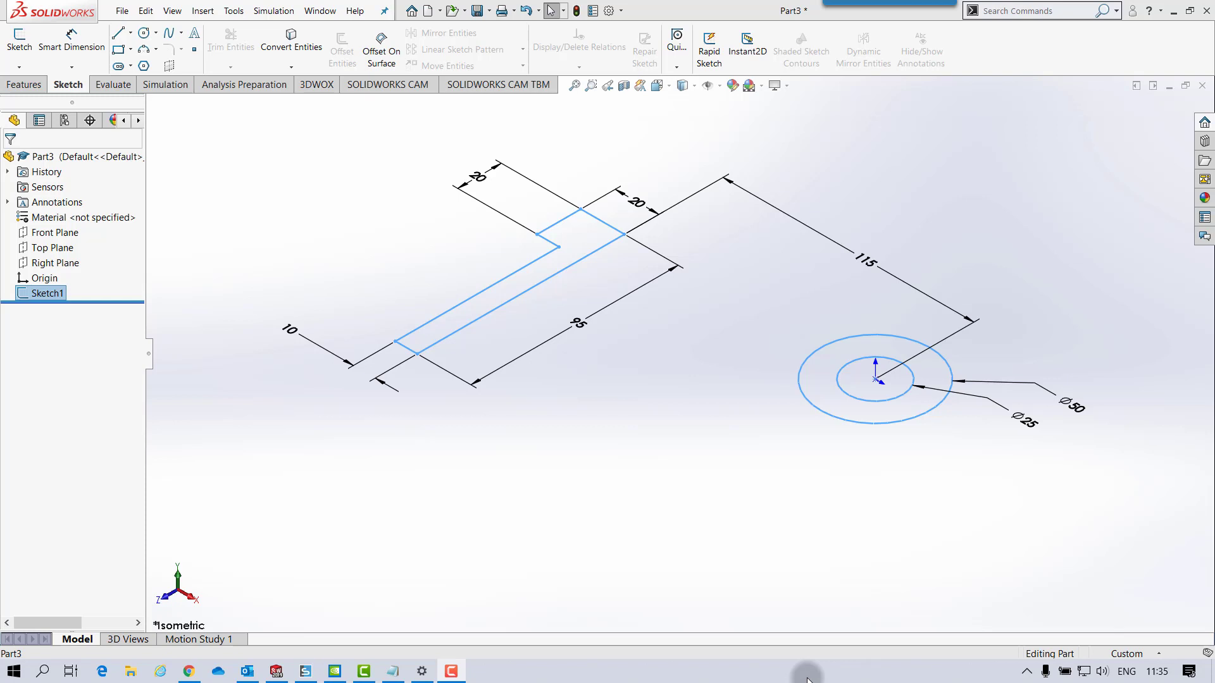
Rotate the view around the finished Sketch1 with its L-profile and Ø50/Ø25 circles.
{"action": "key", "text": "Right"}
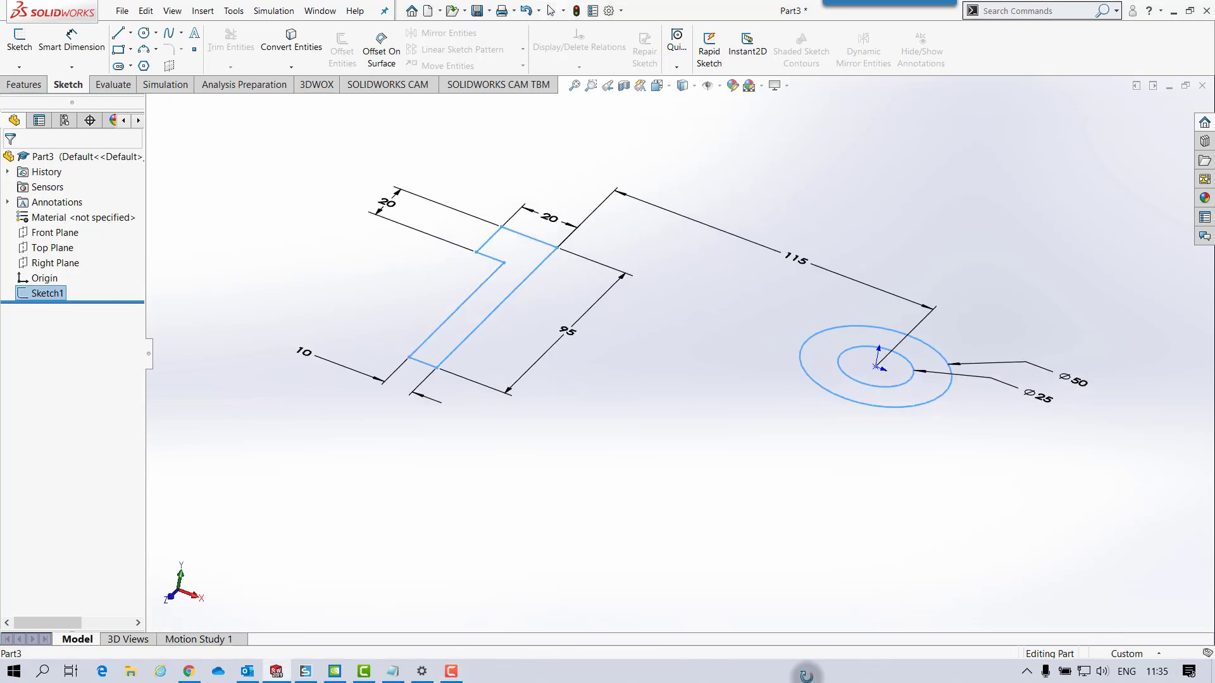
Extrude only the ring between the Ø50 and Ø25 circles 40 mm downward.
{"action": "left_click", "coordinate": [31, 86]}
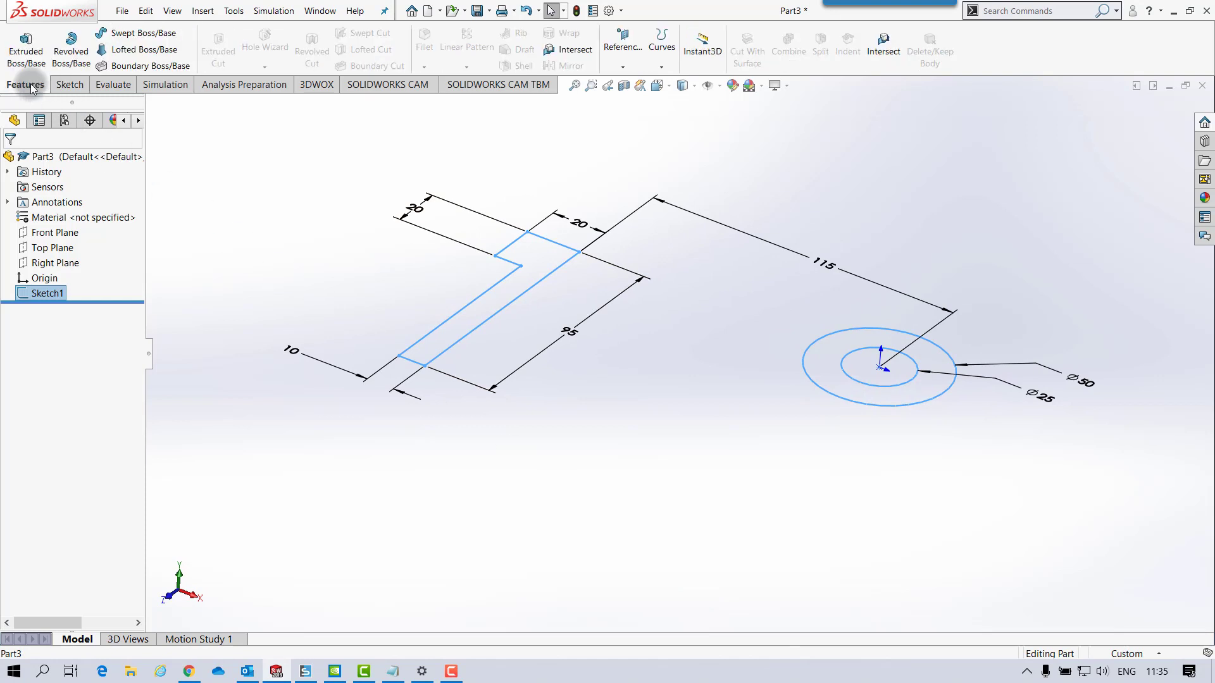
{"action": "left_click", "coordinate": [26, 50]}
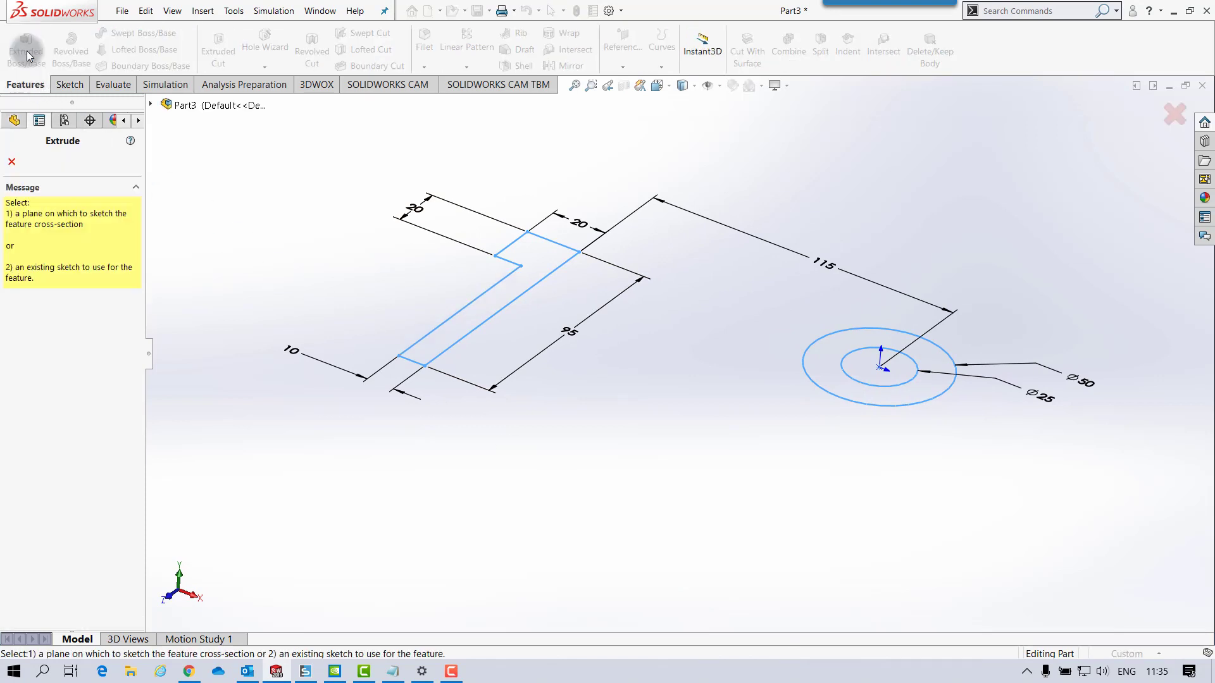
{"action": "left_click", "coordinate": [827, 392]}
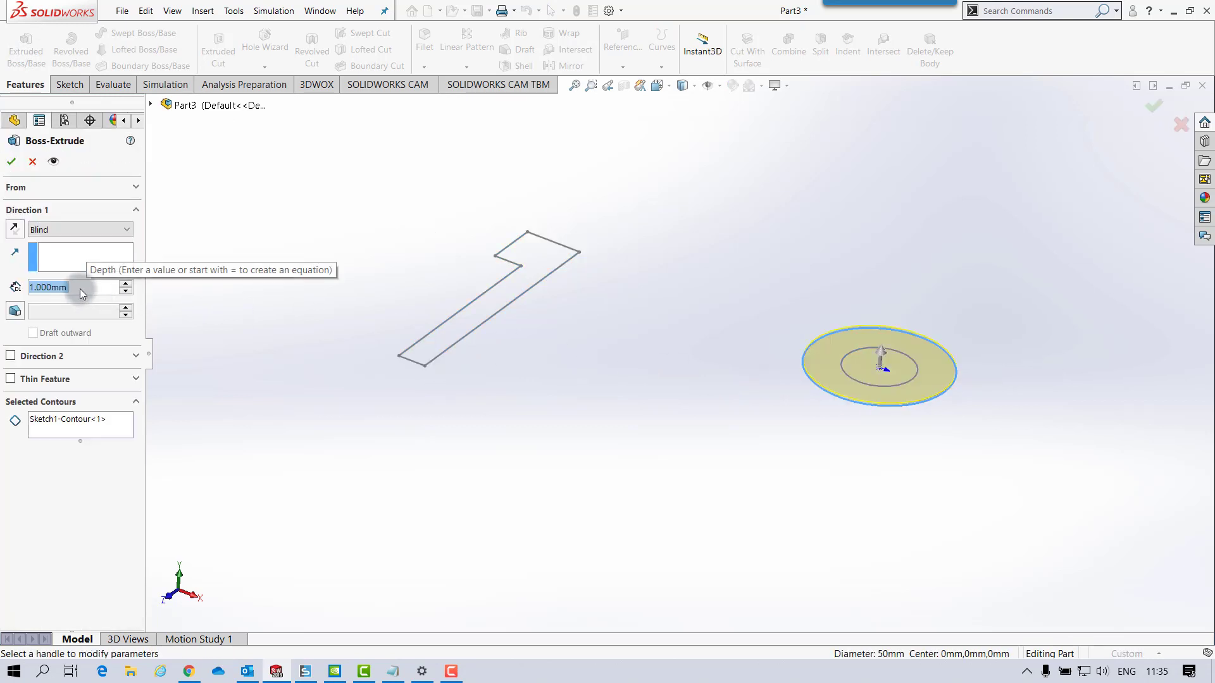
{"action": "type", "text": "40"}
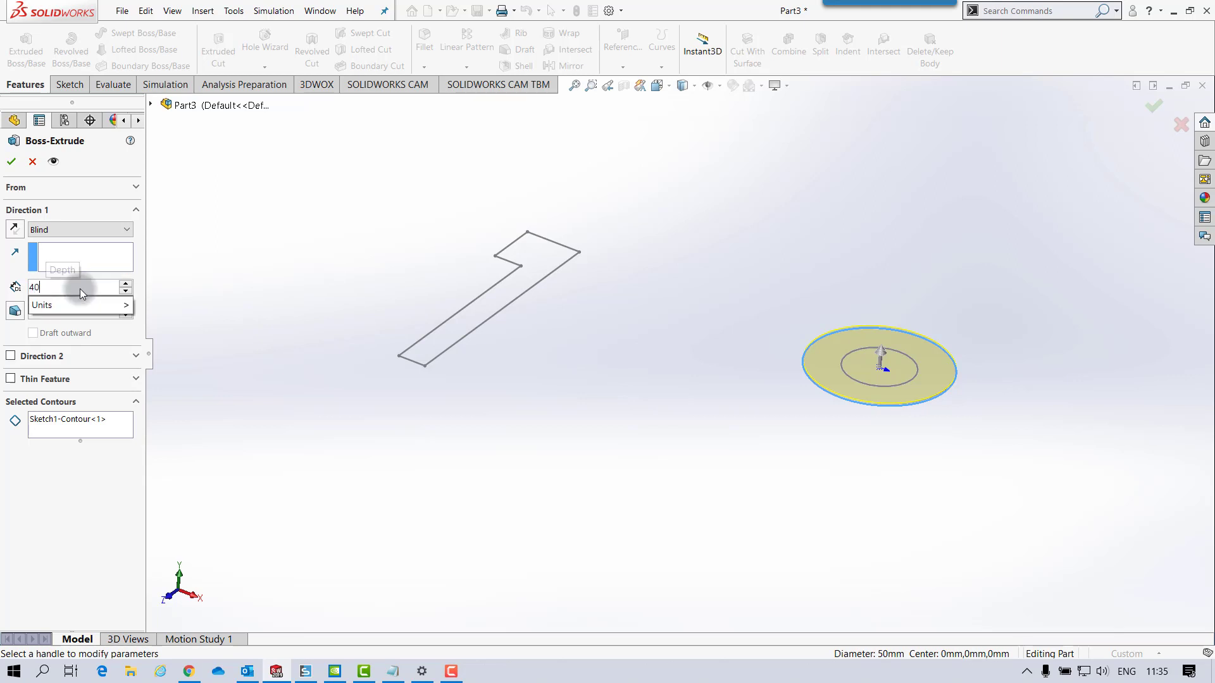
{"action": "key", "text": "Return"}
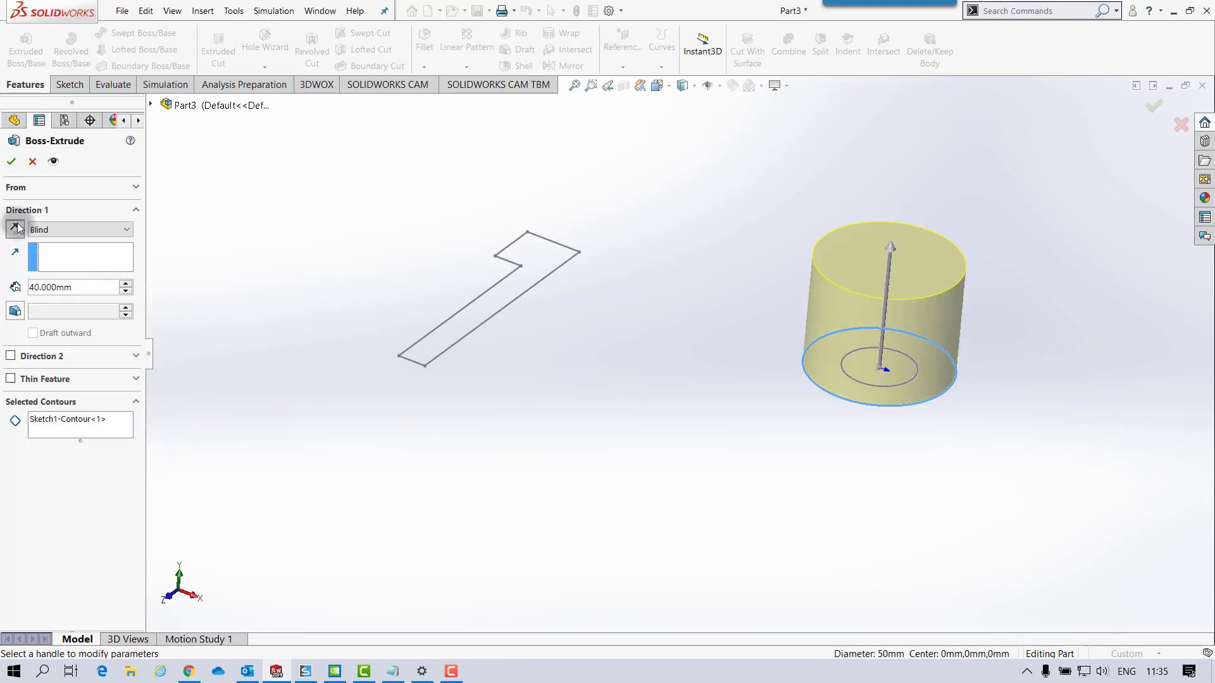
{"action": "left_click", "coordinate": [15, 228]}
{"action": "left_click", "coordinate": [102, 422]}
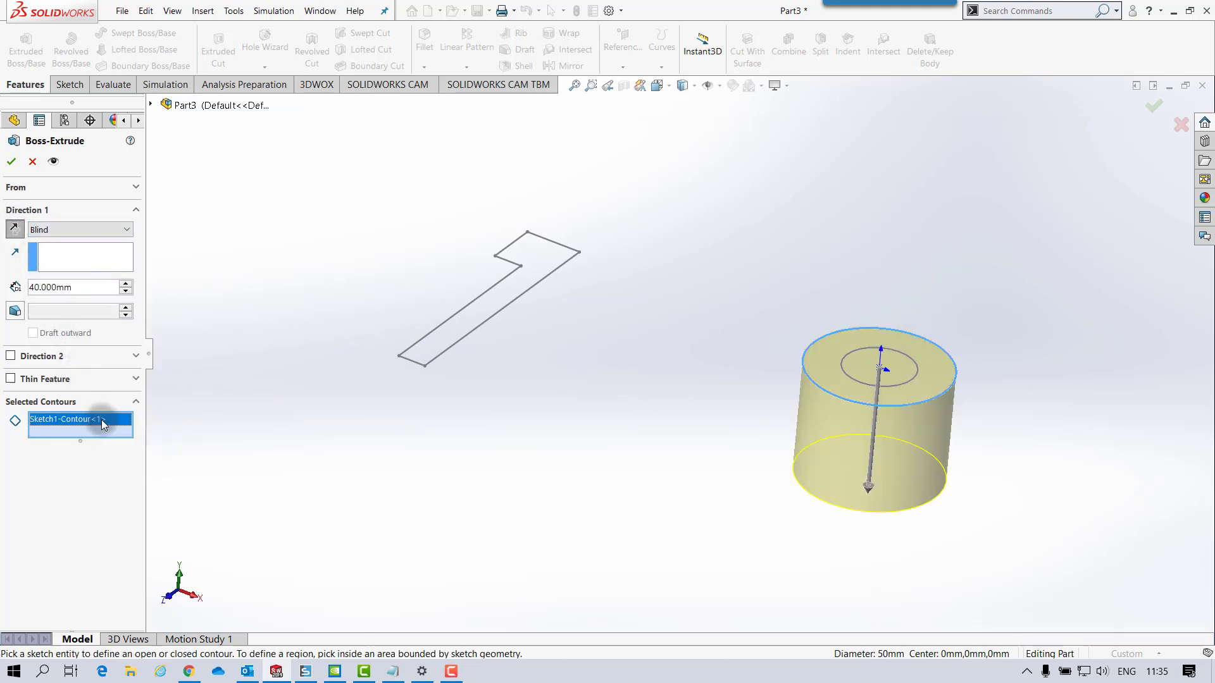
{"action": "right_click", "coordinate": [101, 422]}
{"action": "left_click", "coordinate": [233, 425]}
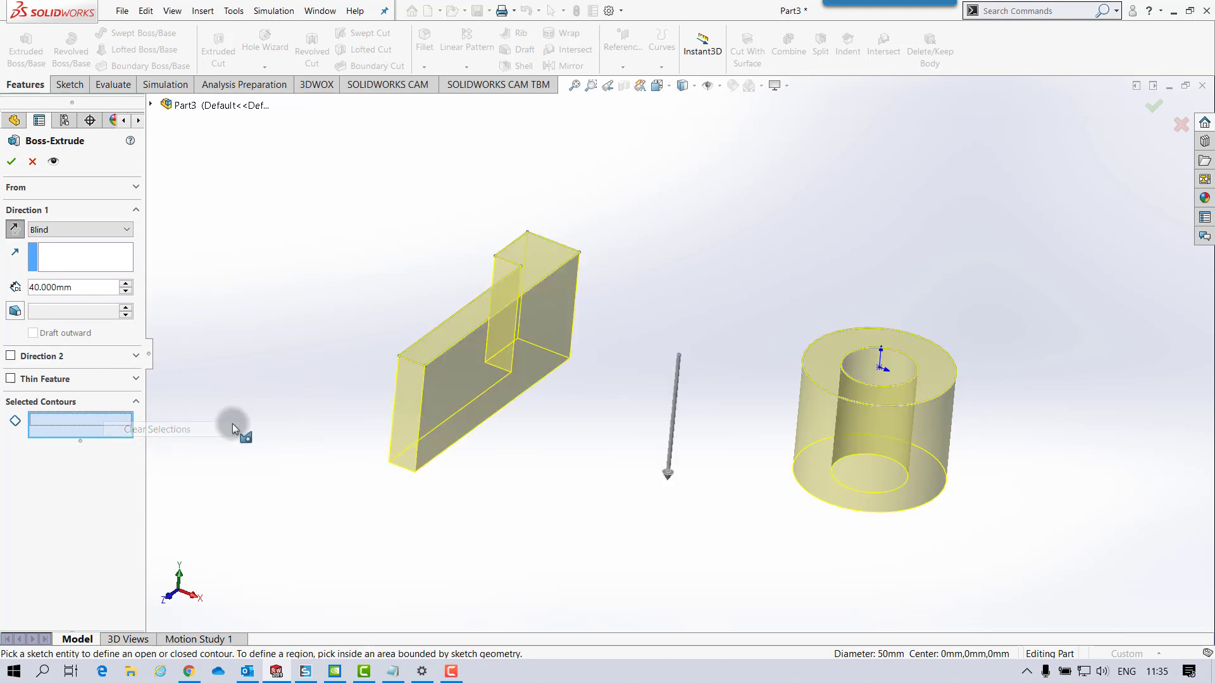
{"action": "left_click", "coordinate": [823, 362]}
{"action": "middle_click_drag", "start_coordinate": [821, 358], "coordinate": [835, 351]}
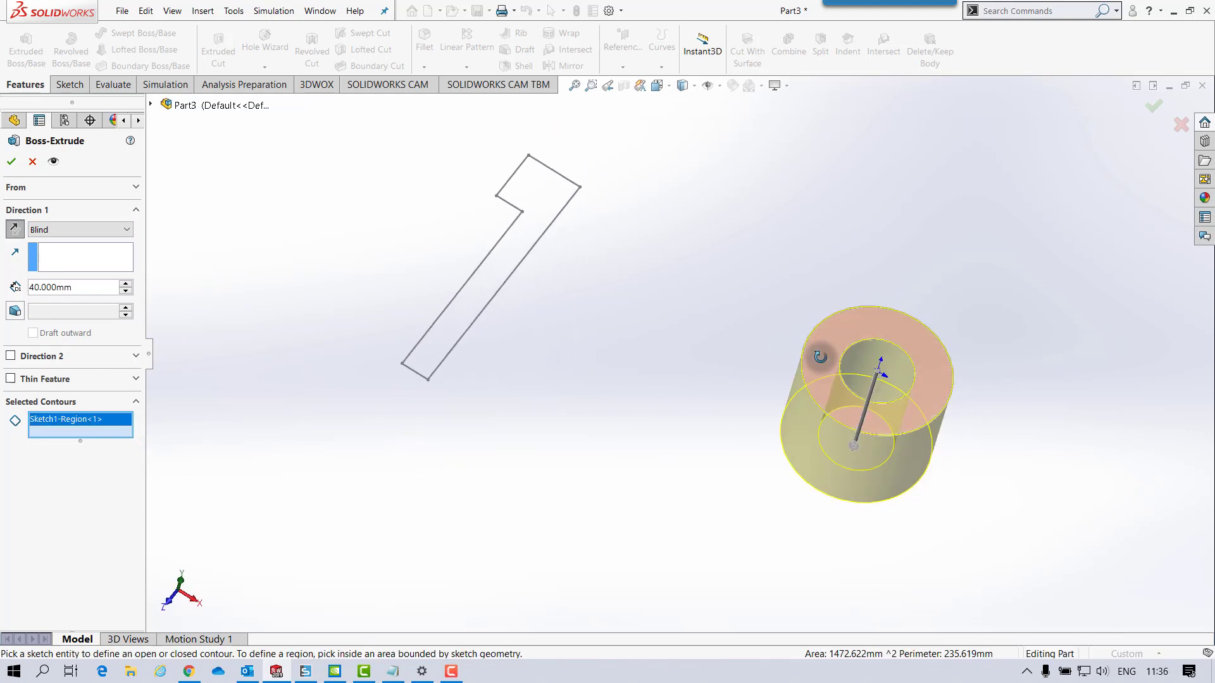
{"action": "left_click", "coordinate": [11, 161]}
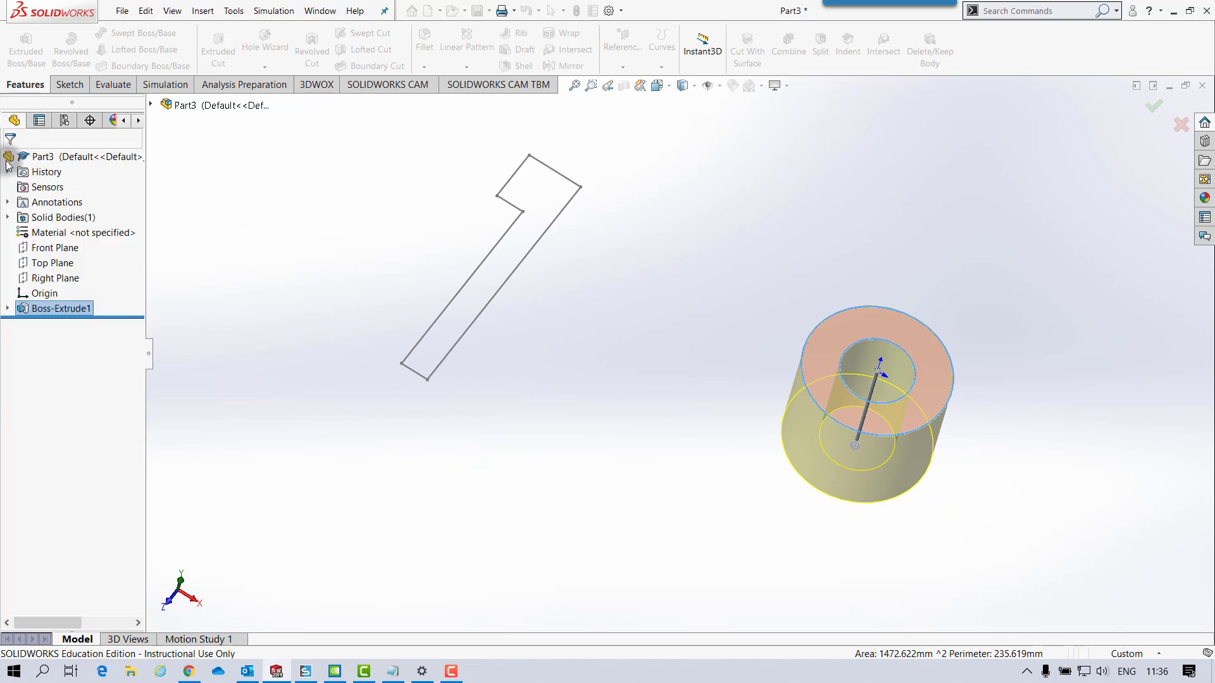
Start a second extrusion from Sketch1 using only the L-shaped plate region.
{"action": "left_click", "coordinate": [8, 309]}
{"action": "left_click", "coordinate": [54, 324]}
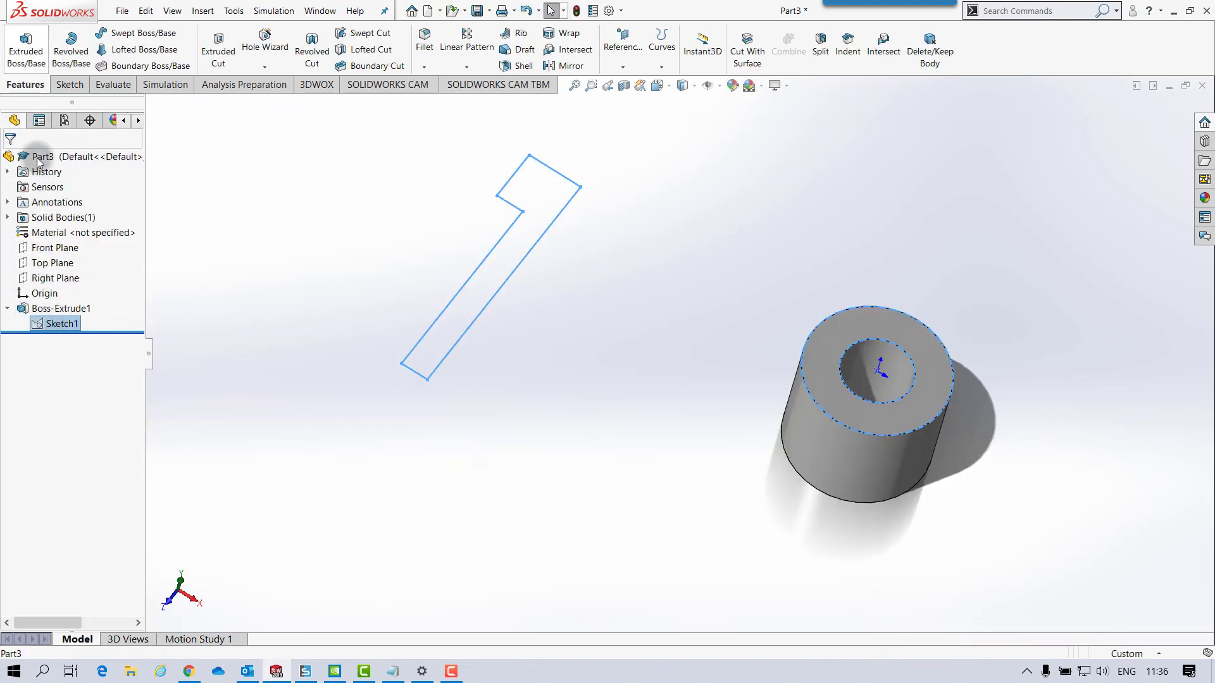
{"action": "left_click", "coordinate": [26, 44]}
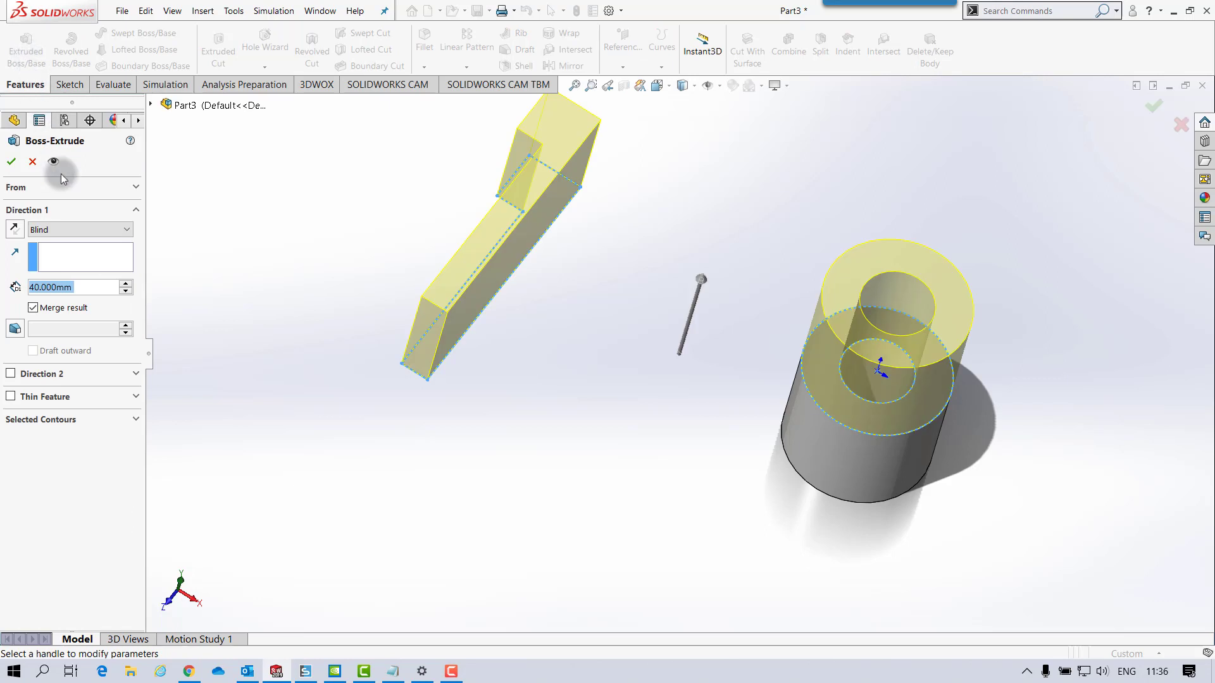
{"action": "left_click", "coordinate": [133, 420]}
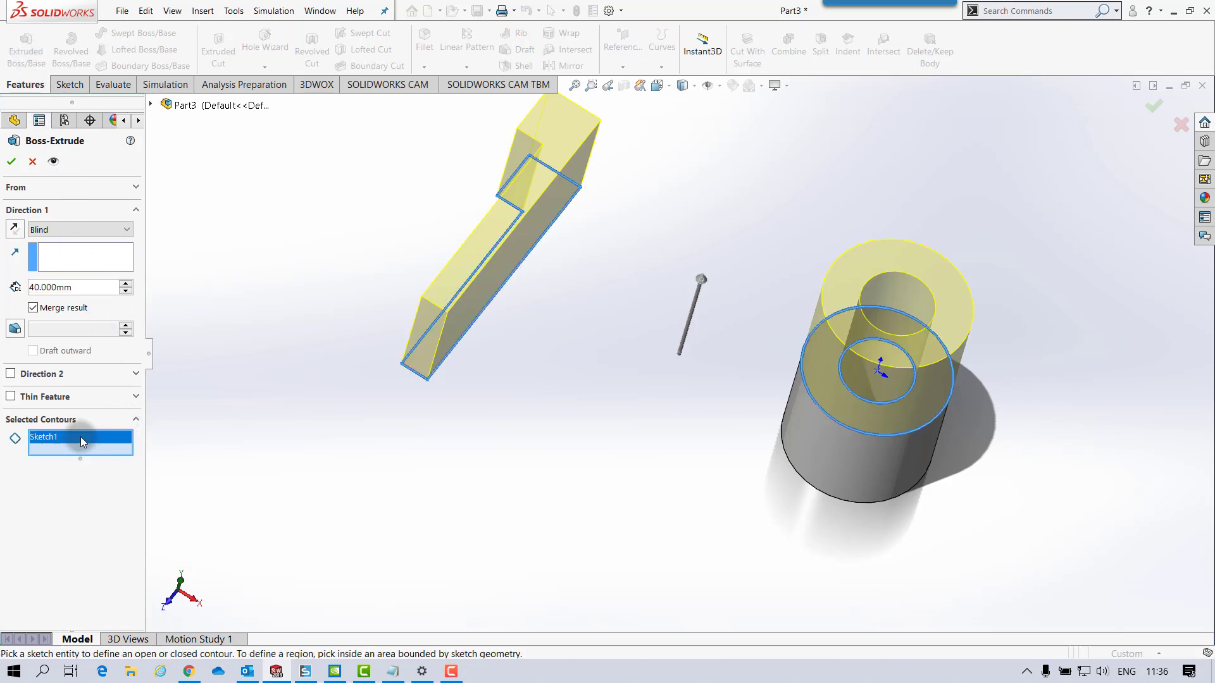
{"action": "right_click", "coordinate": [84, 439]}
{"action": "left_click", "coordinate": [119, 447]}
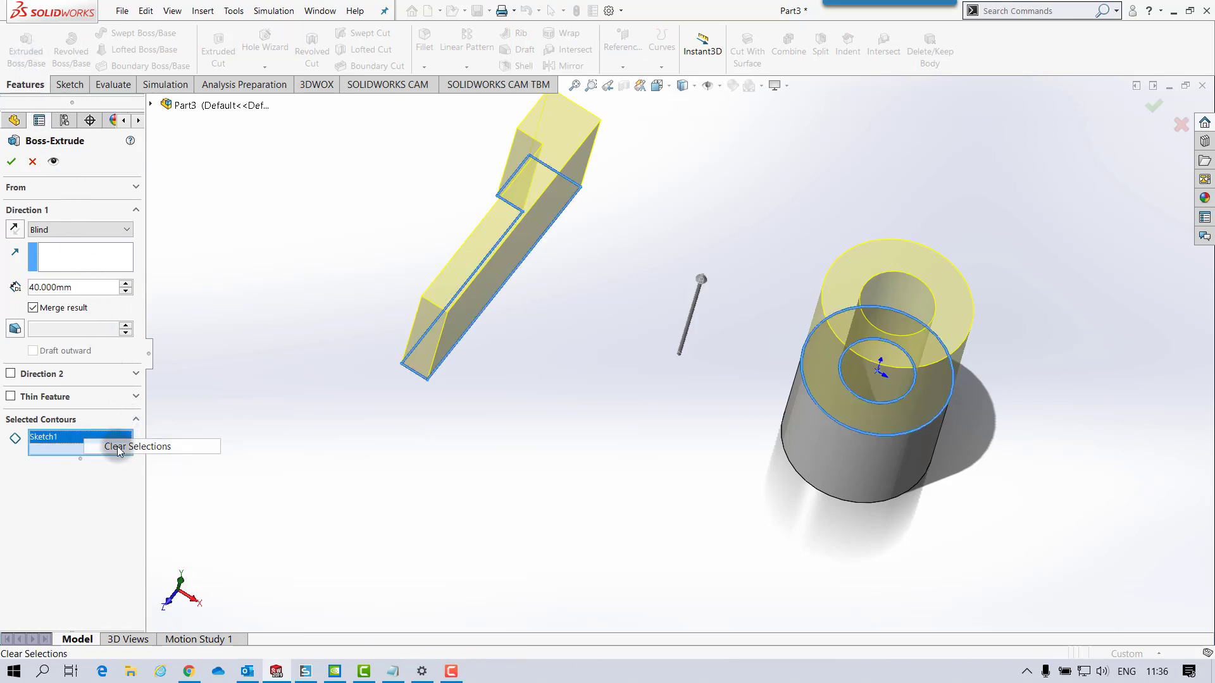
{"action": "left_click", "coordinate": [429, 358]}
{"action": "middle_click_drag", "start_coordinate": [426, 353], "coordinate": [532, 336]}
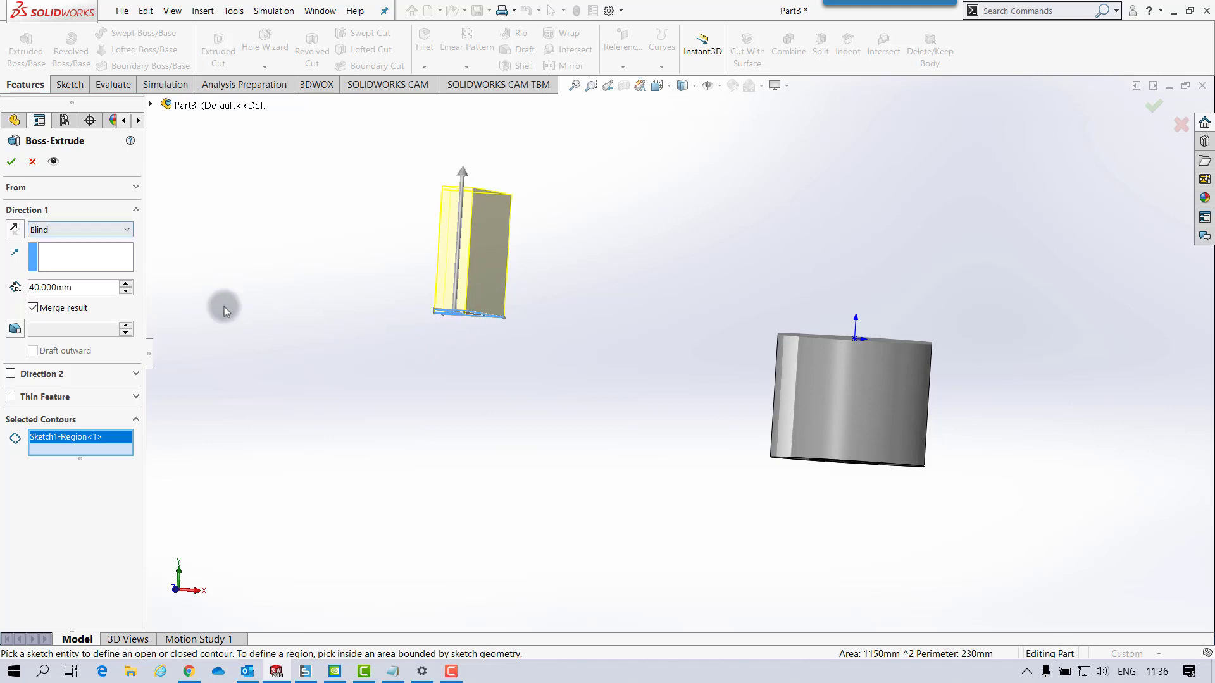
Set the plate extrusion to 50 mm depth with a 10 mm second direction.
{"action": "left_click_drag", "start_coordinate": [81, 284], "coordinate": [7, 285]}
{"action": "type", "text": "50"}
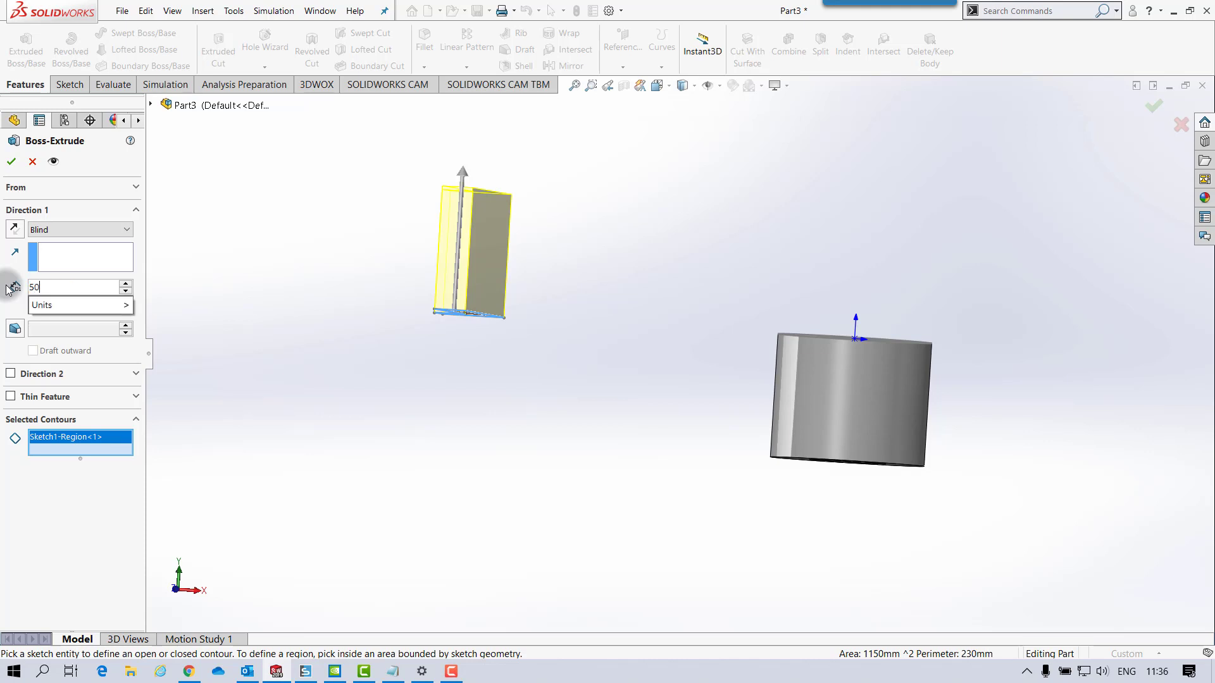
{"action": "key", "text": "Return"}
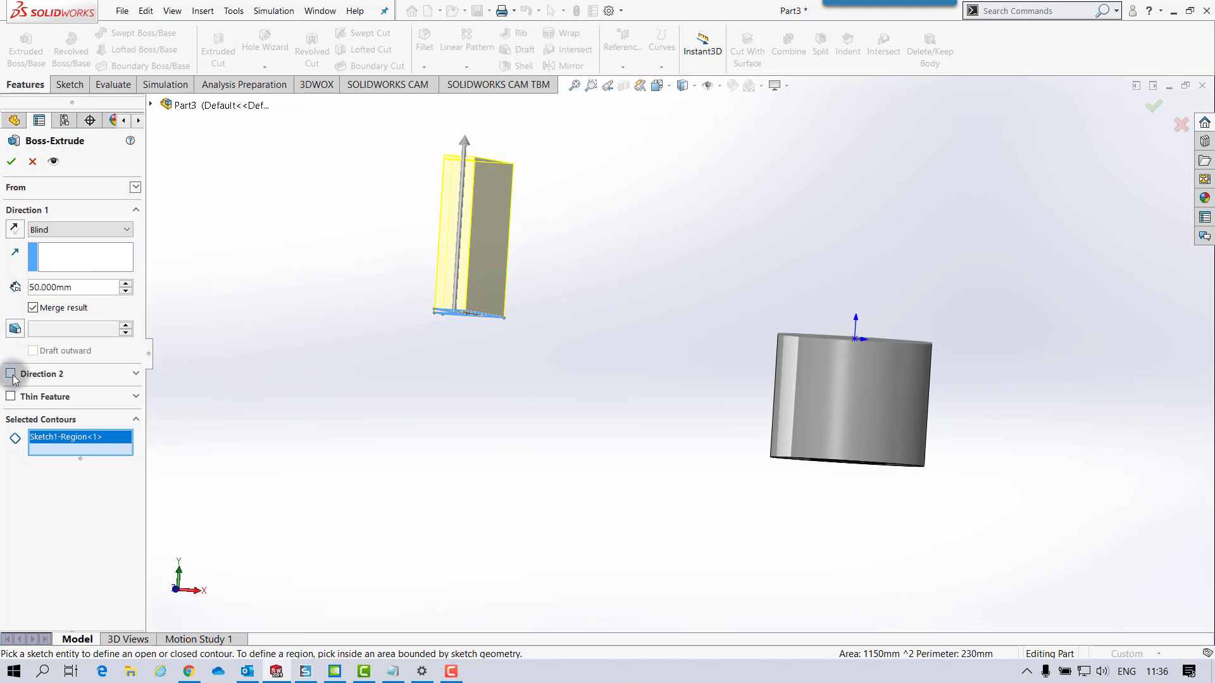
{"action": "left_click", "coordinate": [11, 374]}
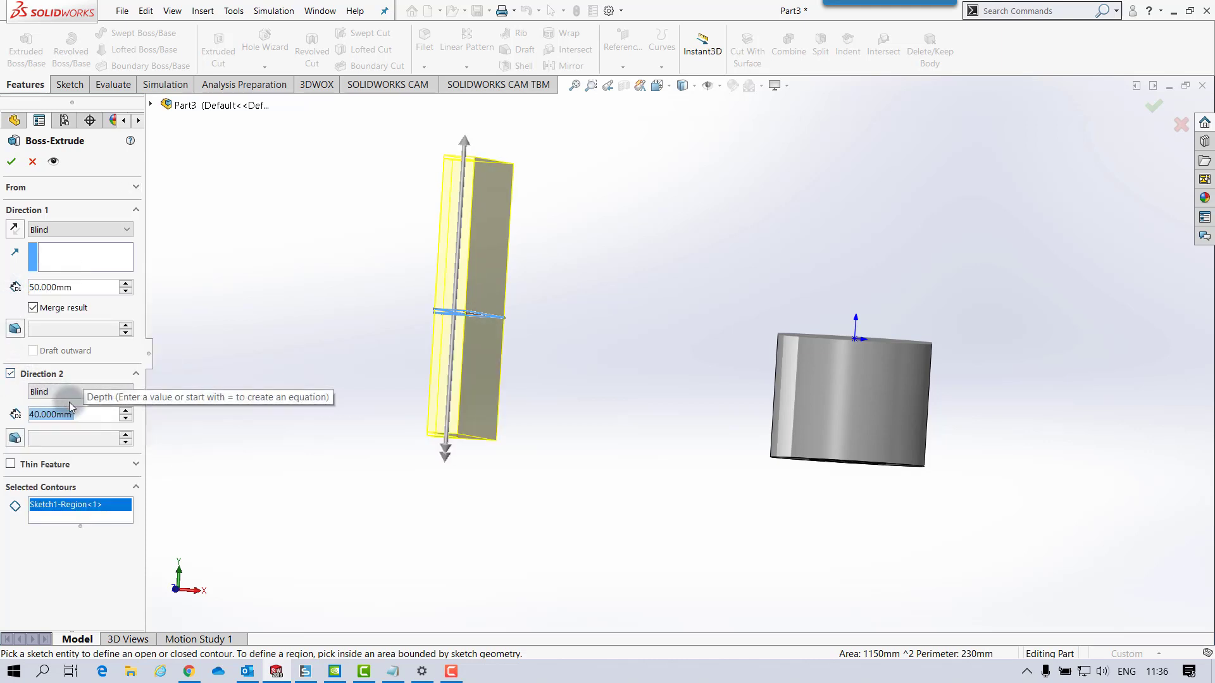
{"action": "type", "text": "10"}
{"action": "key", "text": "Return"}
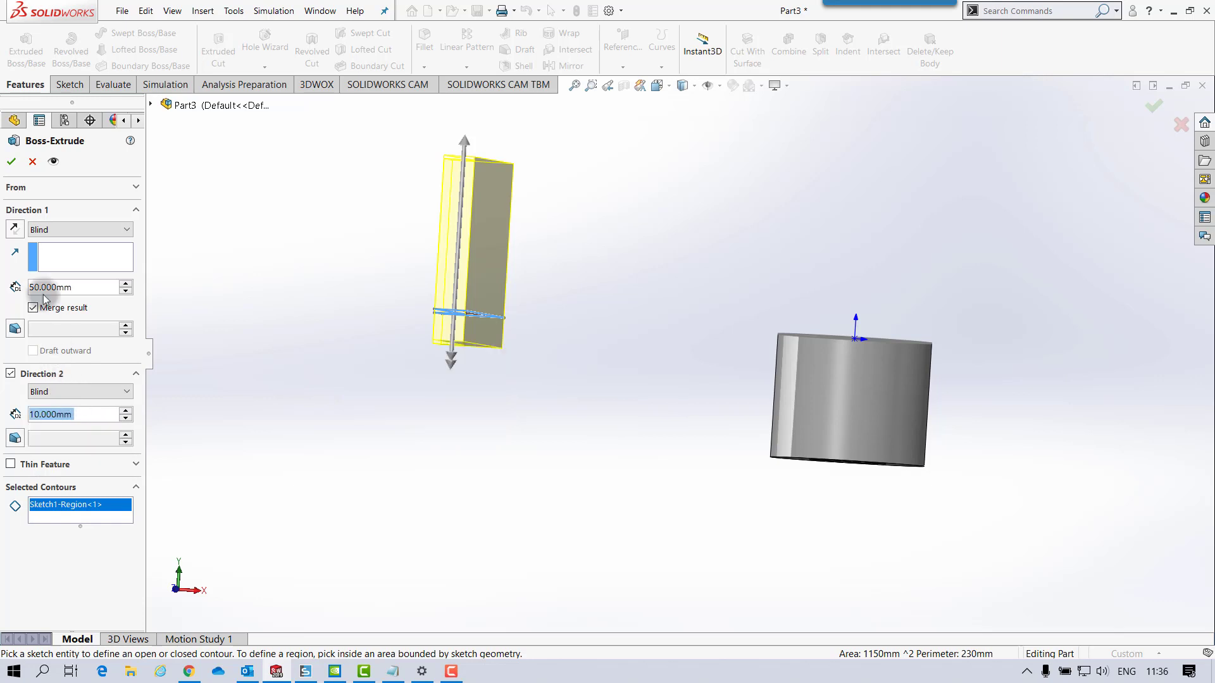
Accept the plate extrusion and list the two resulting solid bodies.
{"action": "left_click", "coordinate": [11, 162]}
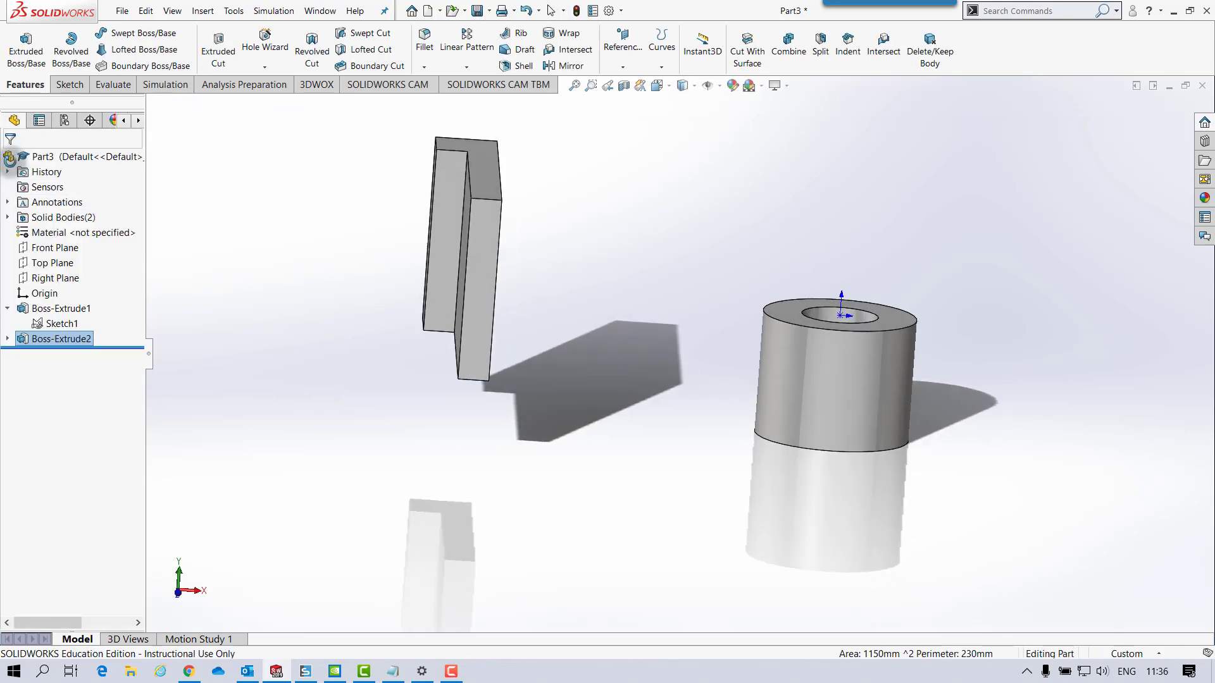
{"action": "key", "text": "ctrl+7"}
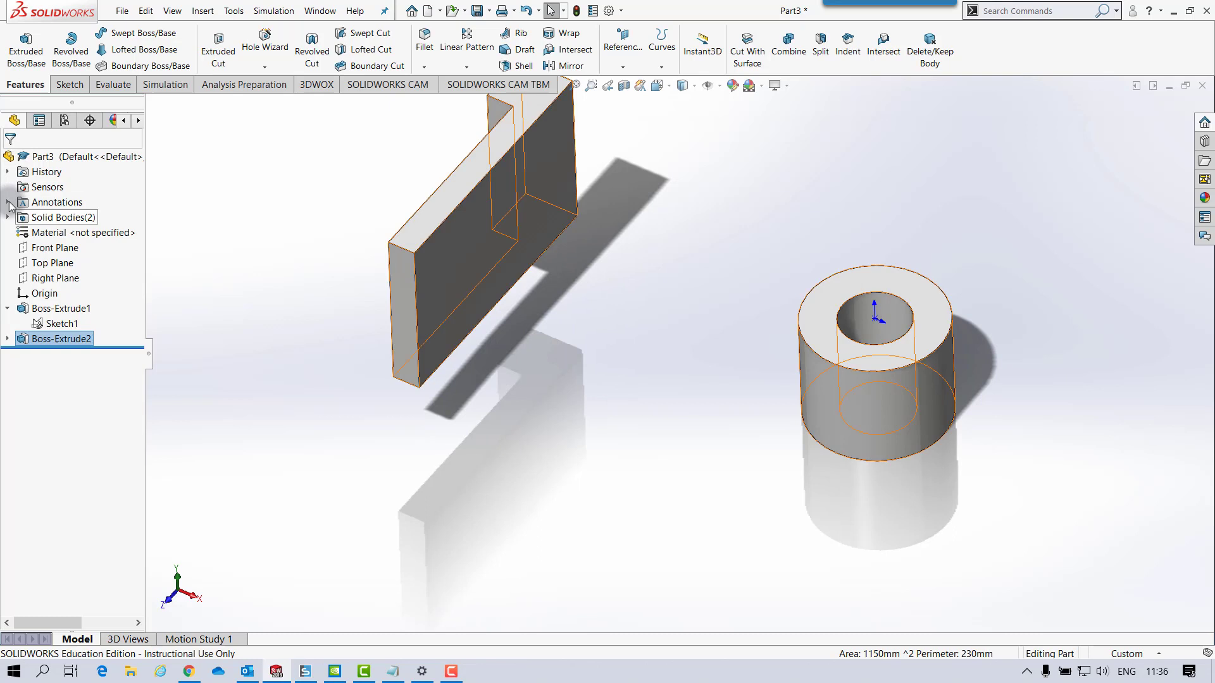
{"action": "left_click", "coordinate": [8, 217]}
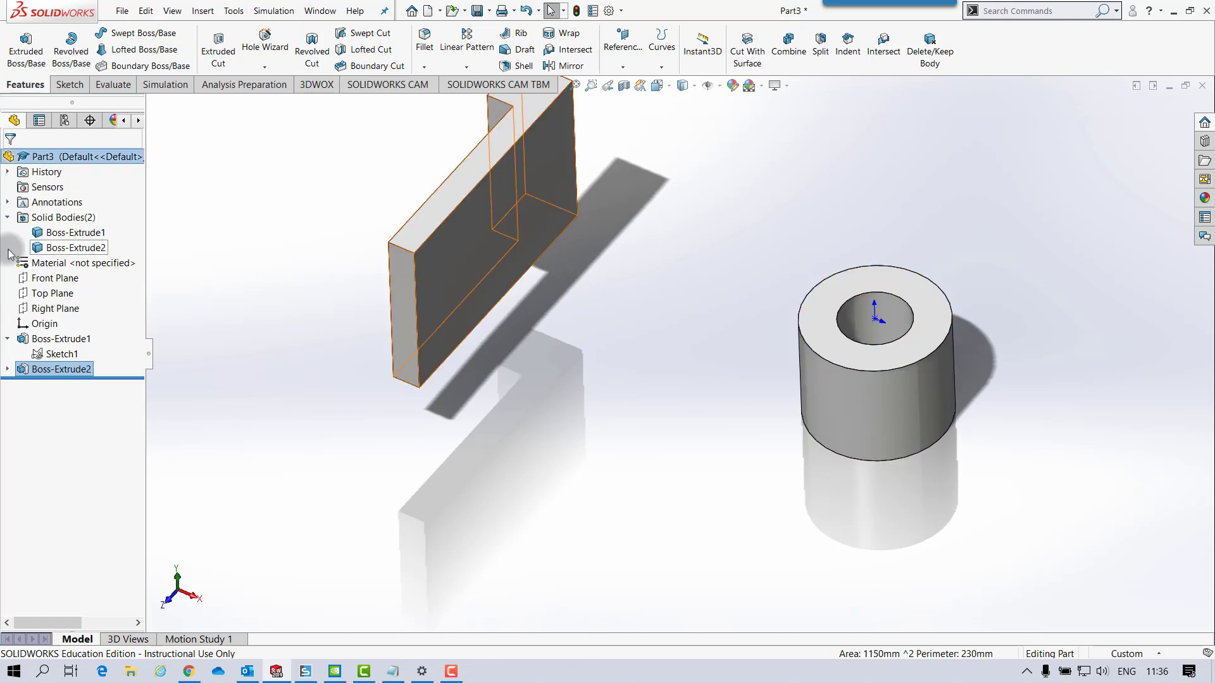
{"action": "left_click", "coordinate": [7, 339]}
{"action": "left_click", "coordinate": [183, 333]}
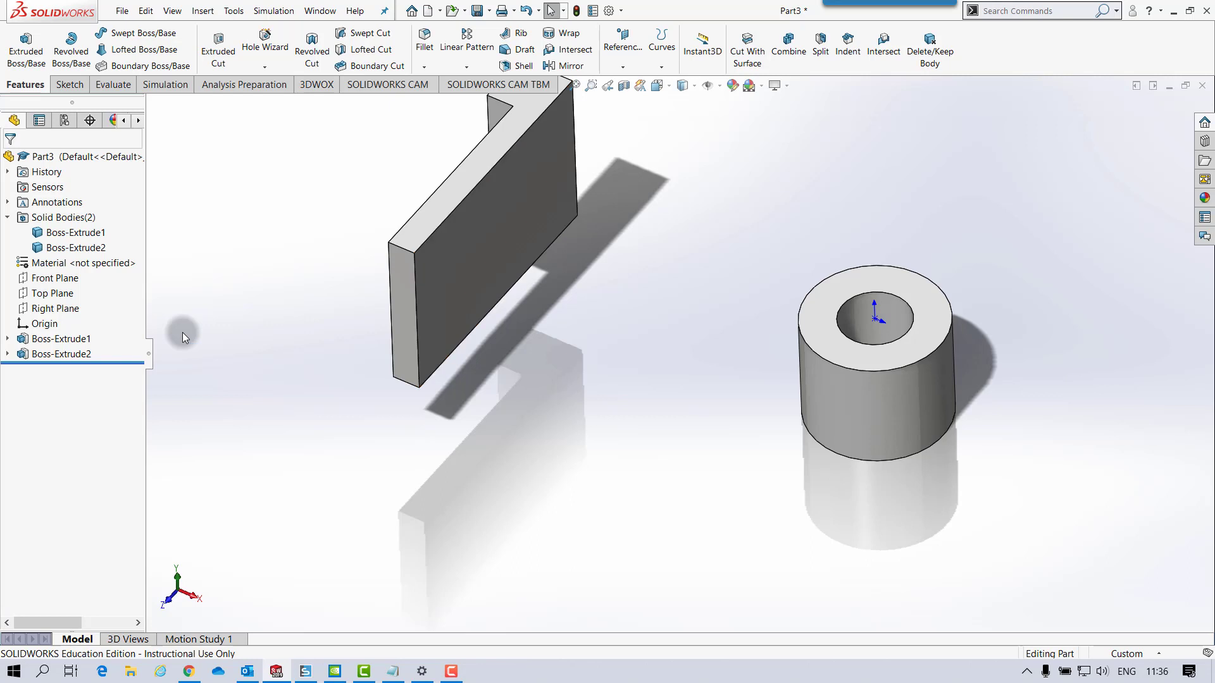
Open a new sketch on the Top Plane.
{"action": "key", "text": "Right"}
{"action": "key", "text": "Right"}
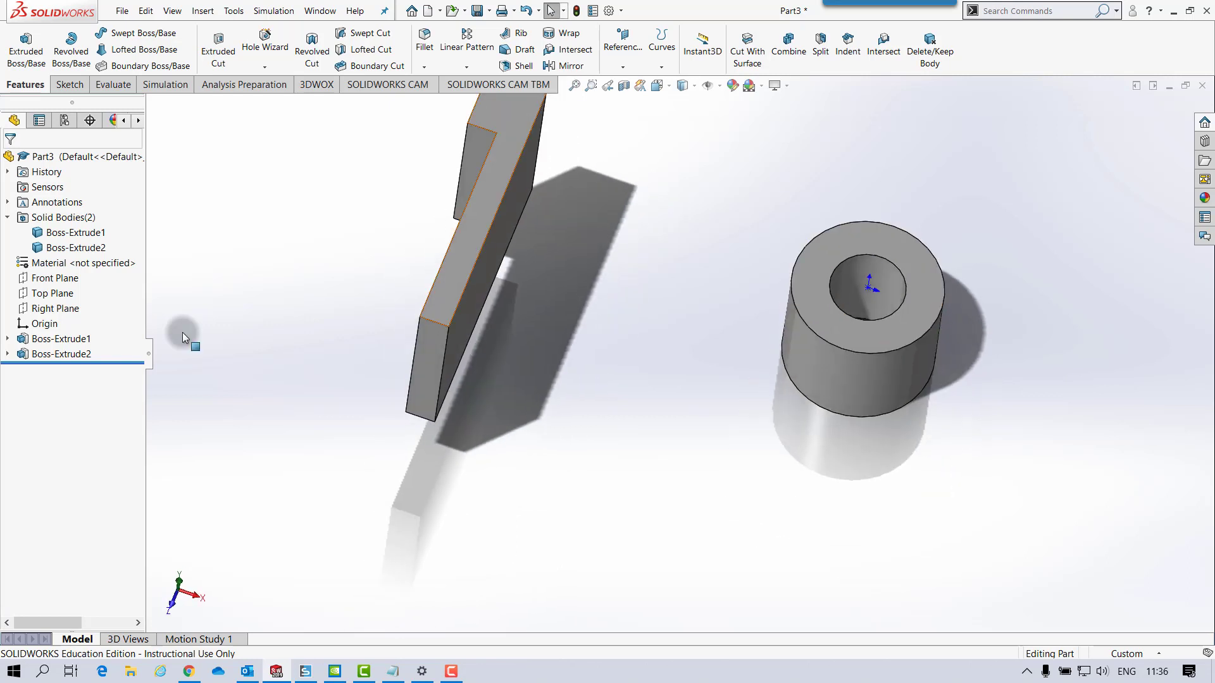
{"action": "key", "text": "Up"}
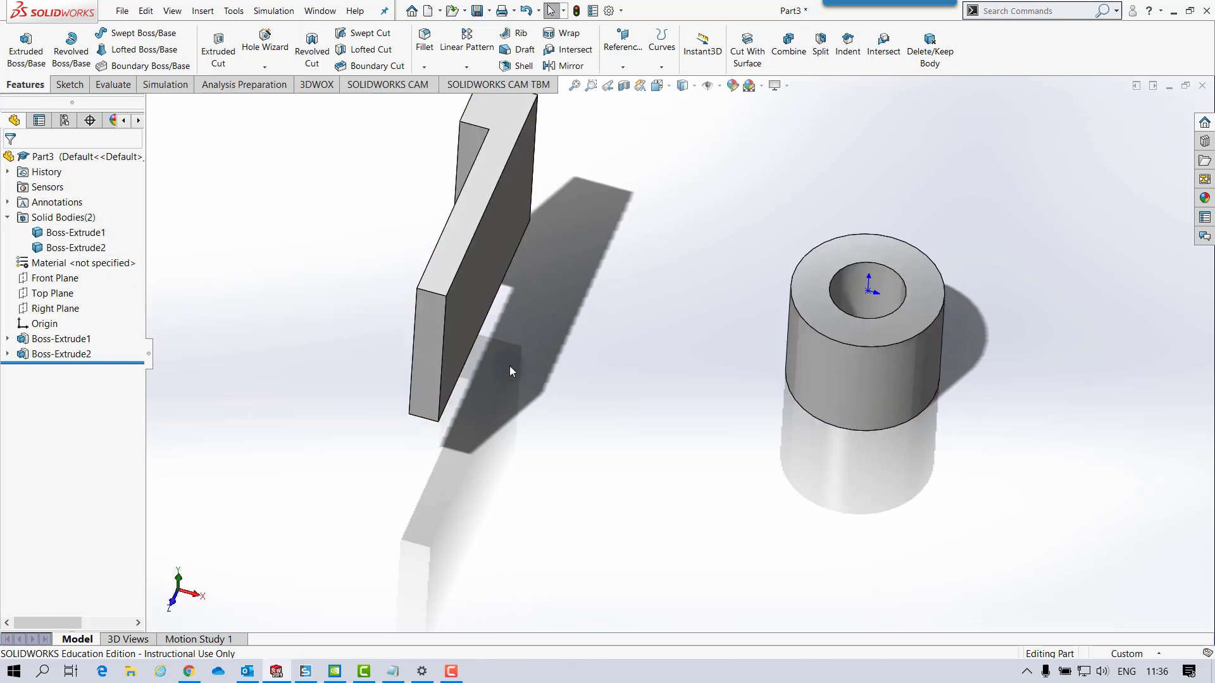
{"action": "middle_click_drag", "start_coordinate": [510, 365], "coordinate": [510, 365]}
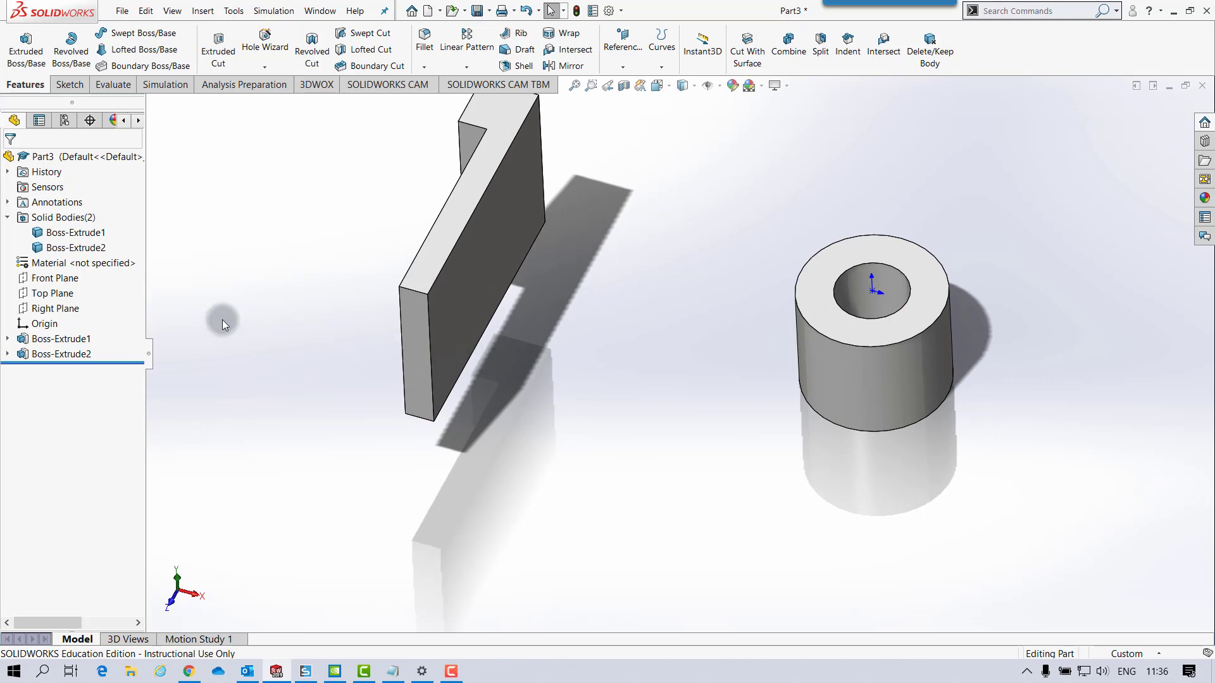
{"action": "left_click", "coordinate": [52, 294]}
{"action": "right_click", "coordinate": [52, 296]}
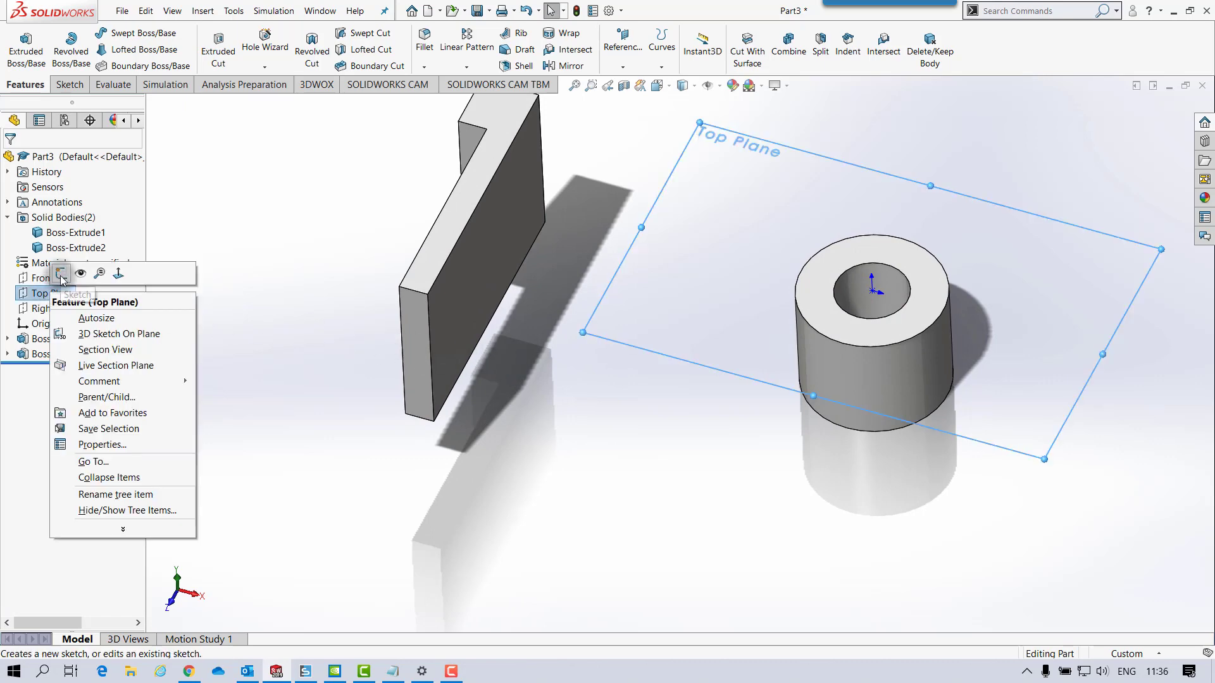
{"action": "left_click", "coordinate": [61, 274]}
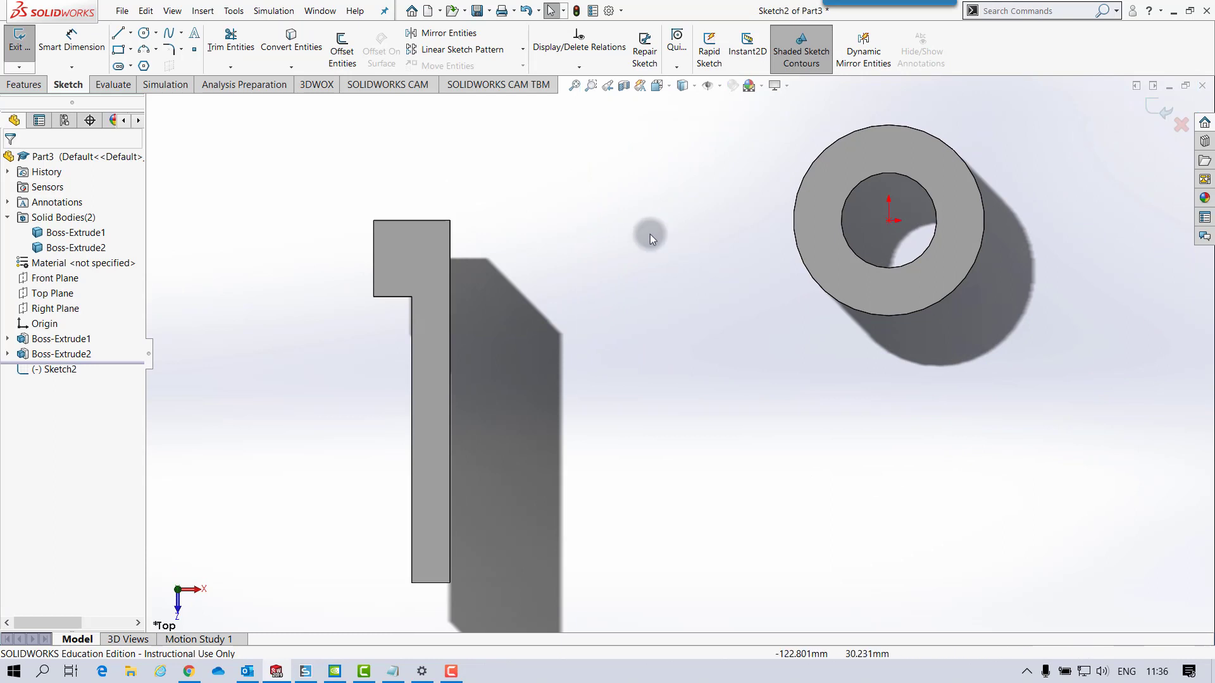
Convert the plate's right edge and the tube's outer circle into sketch geometry.
{"action": "left_click", "coordinate": [291, 40]}
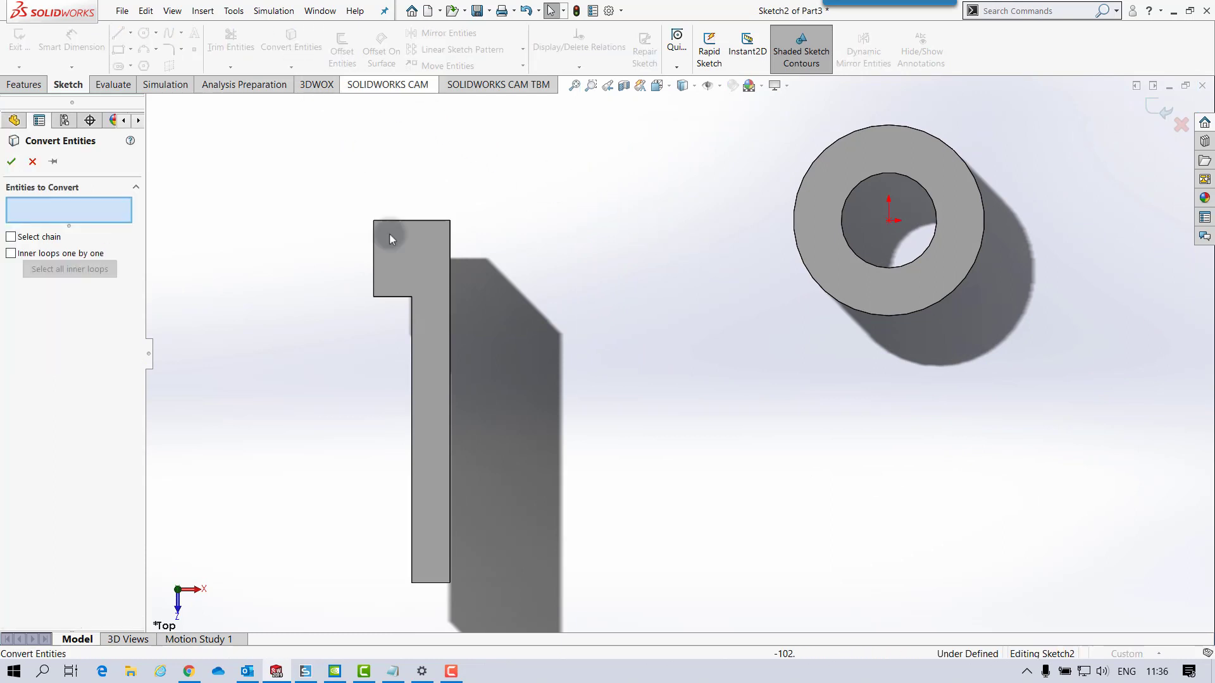
{"action": "left_click", "coordinate": [449, 345]}
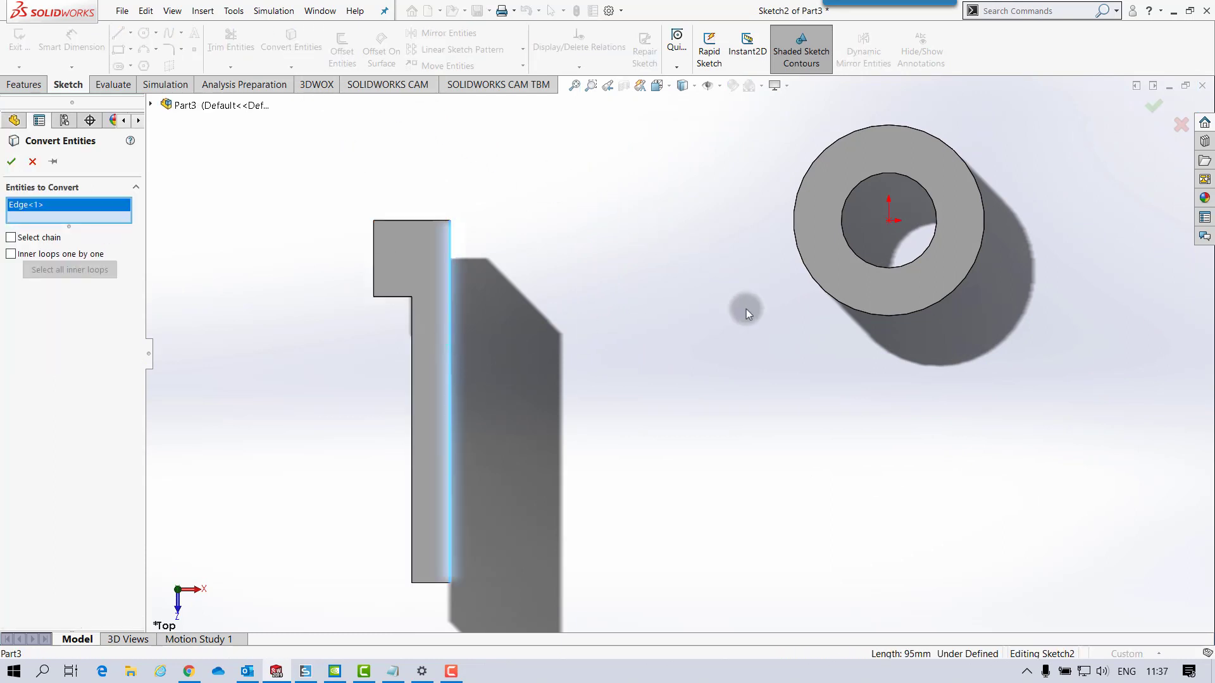
{"action": "left_click", "coordinate": [832, 302]}
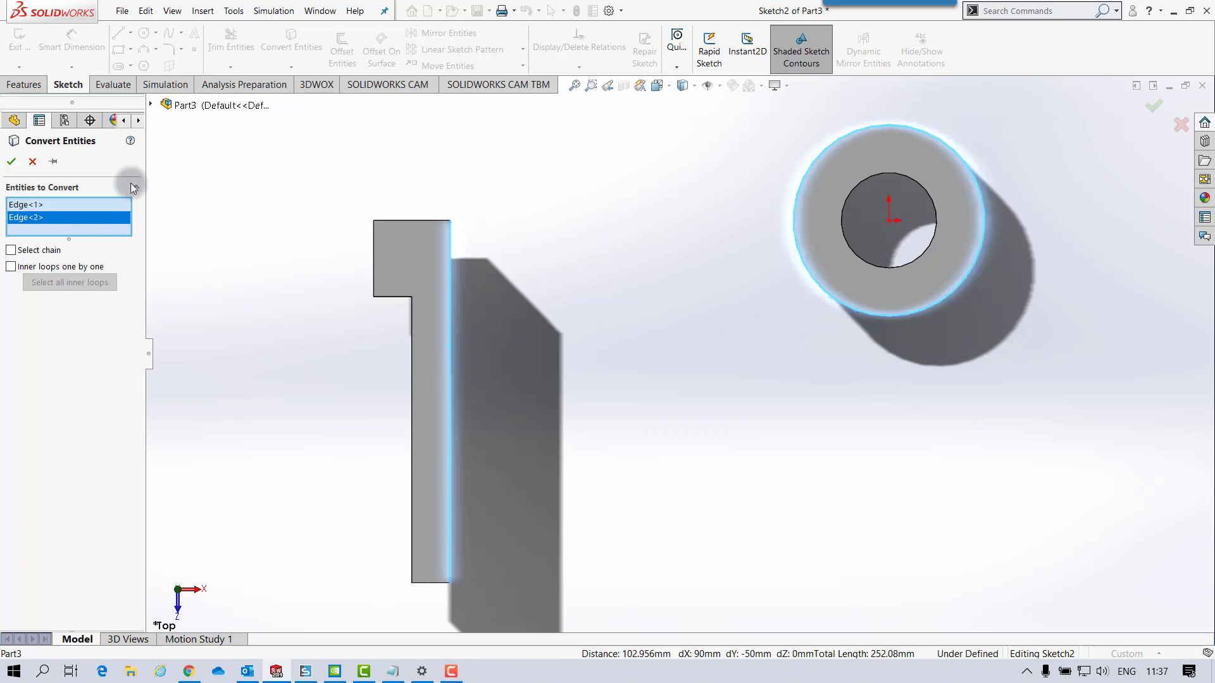
{"action": "left_click", "coordinate": [12, 161]}
Draw a top line and a lower tangent line from the plate corners to the circle.
{"action": "right_click_drag", "start_coordinate": [406, 164], "coordinate": [336, 163]}
{"action": "left_click", "coordinate": [450, 220]}
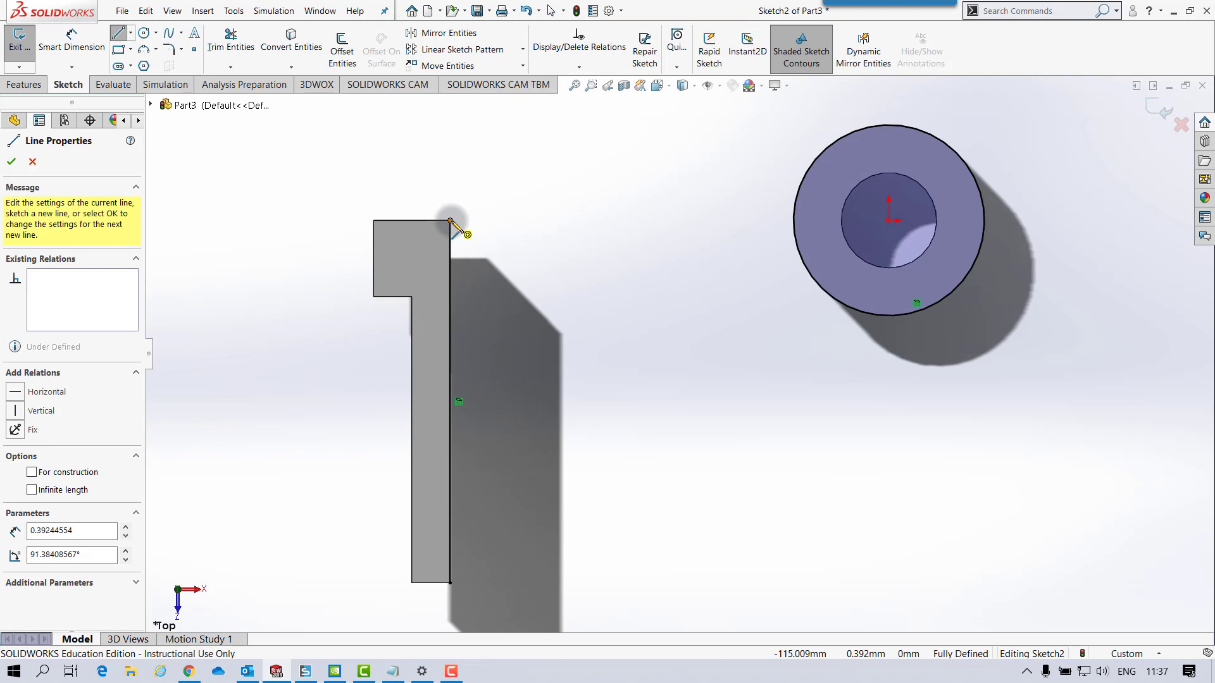
{"action": "left_click", "coordinate": [793, 220]}
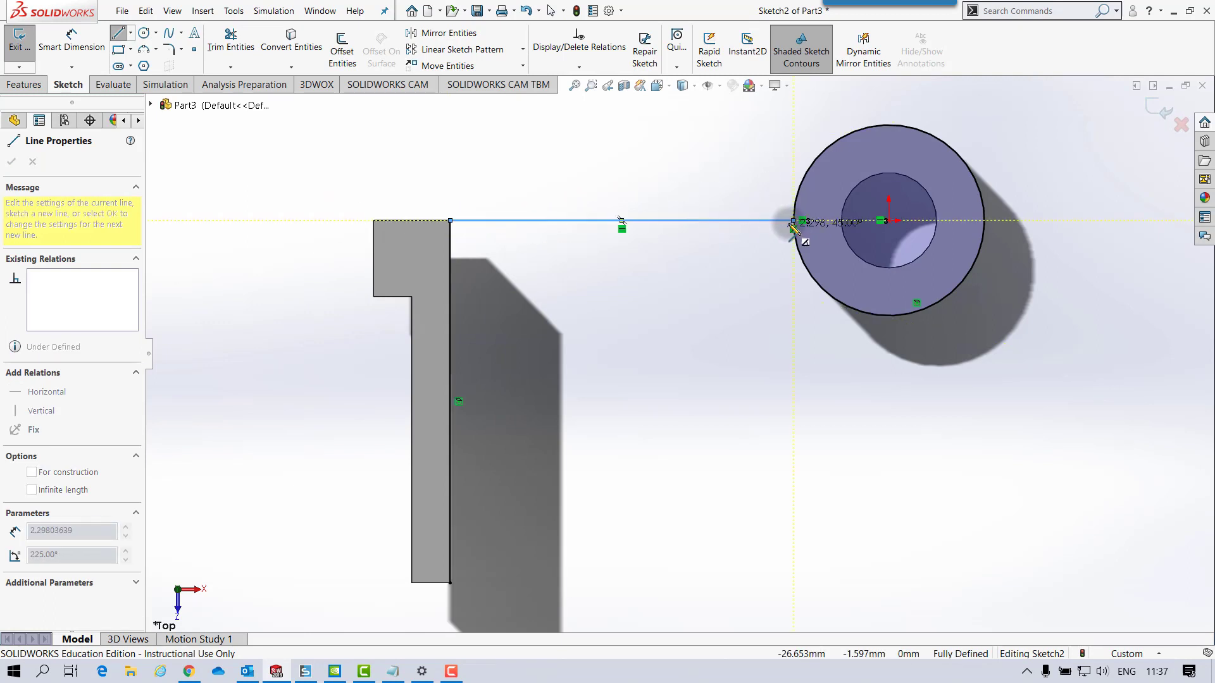
{"action": "key", "text": "Escape"}
{"action": "right_click_drag", "start_coordinate": [626, 443], "coordinate": [547, 461]}
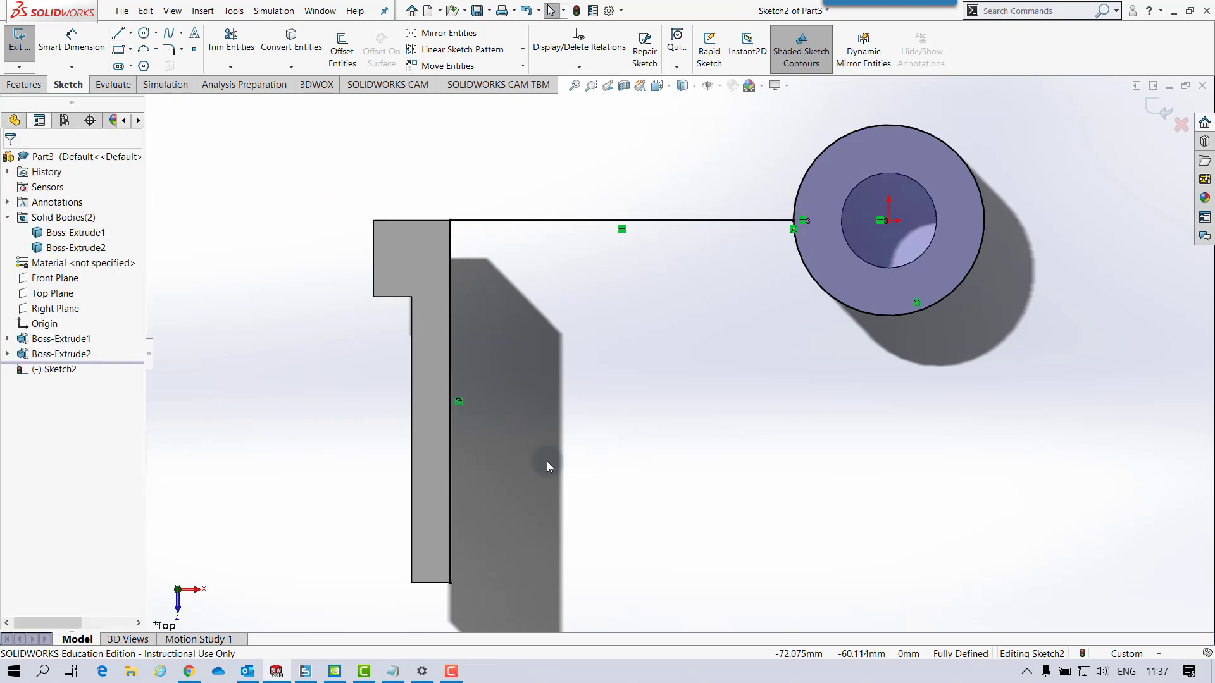
{"action": "left_click", "coordinate": [450, 583]}
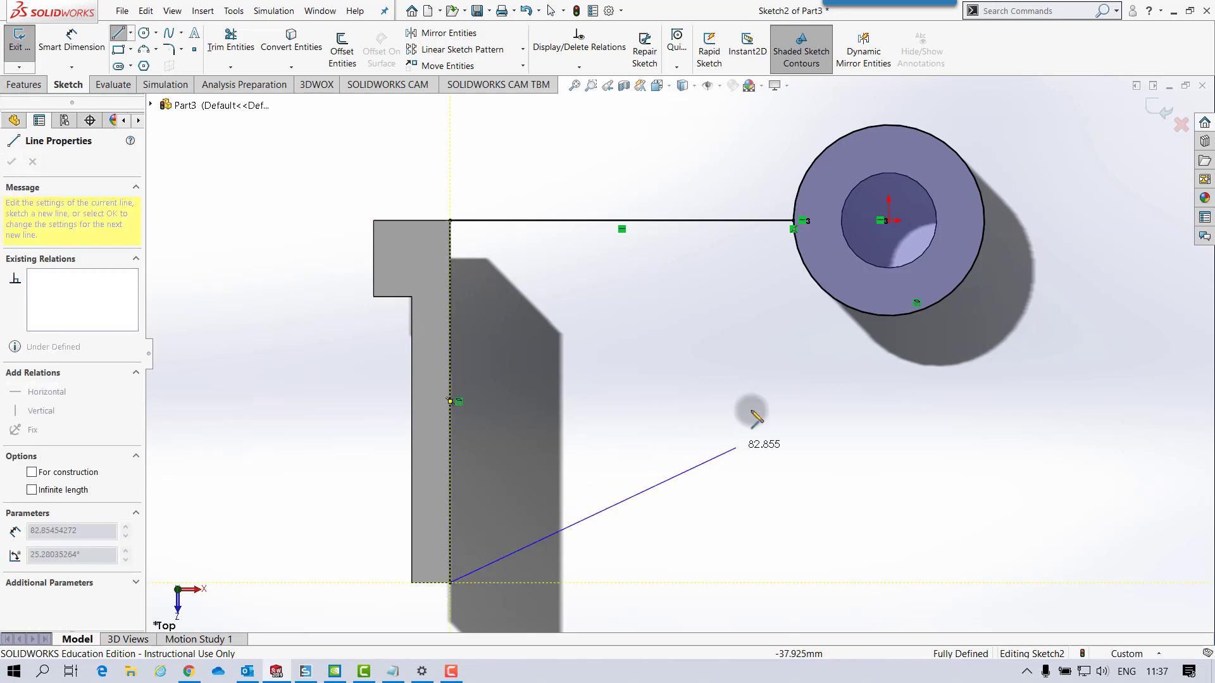
{"action": "left_click", "coordinate": [937, 306]}
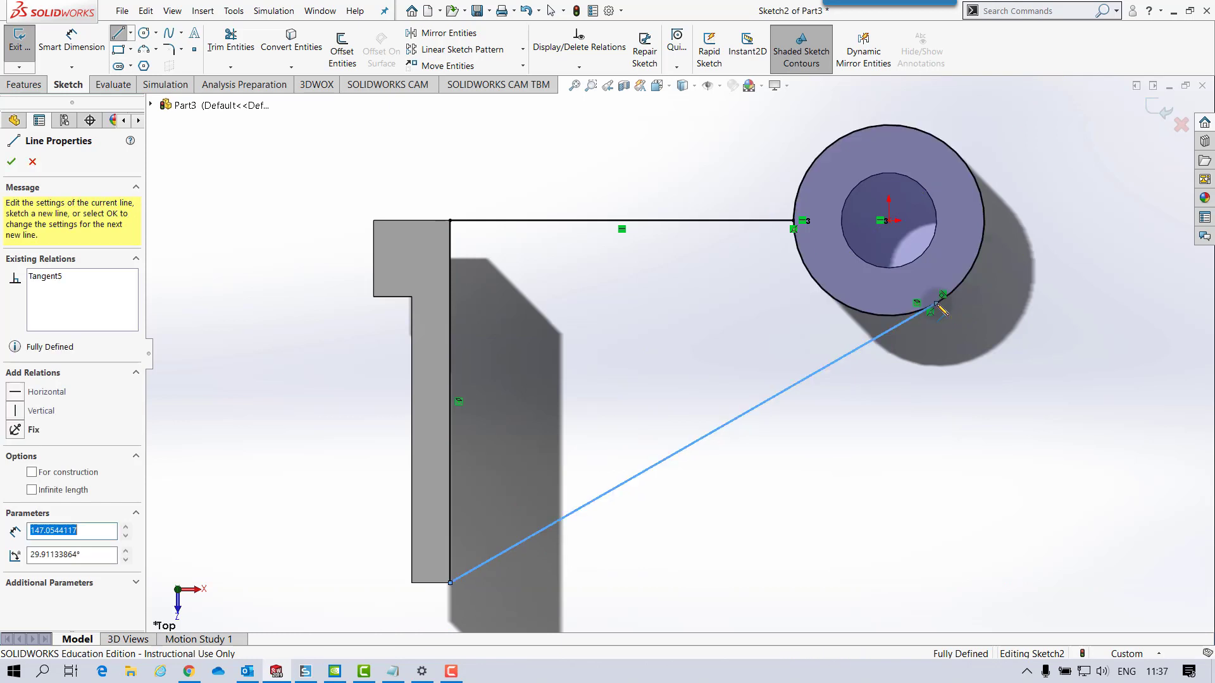
{"action": "key", "text": "Escape"}
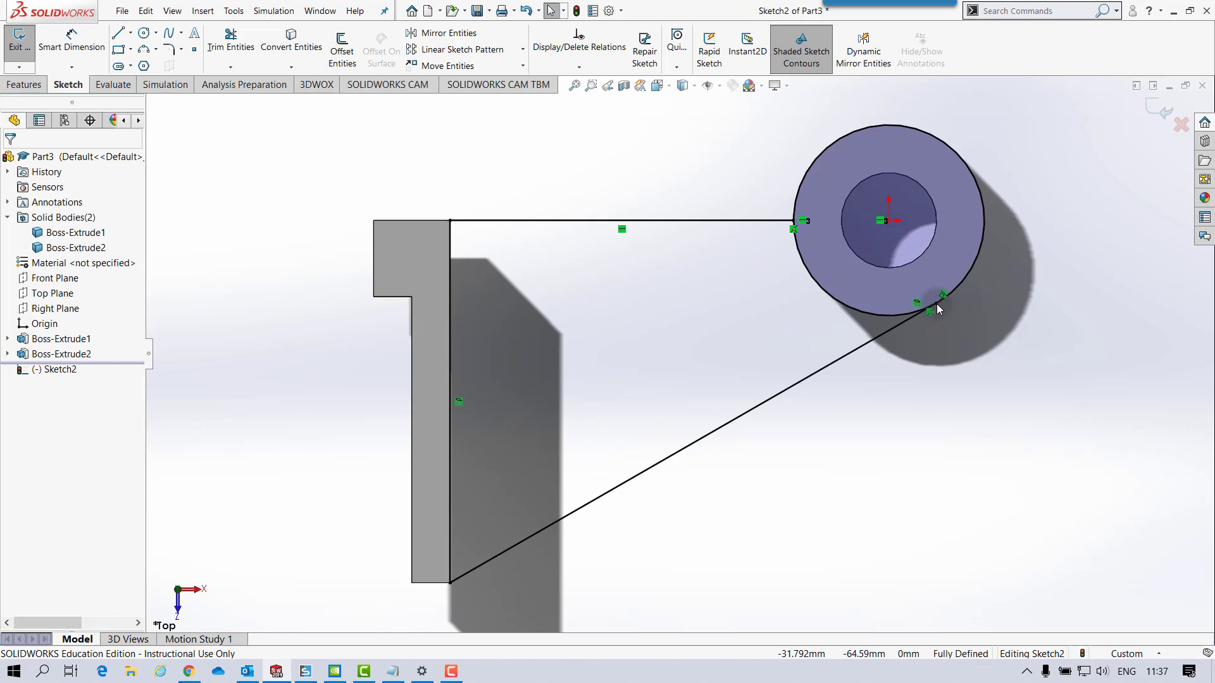
{"action": "middle_click_drag", "start_coordinate": [938, 309], "coordinate": [707, 365]}
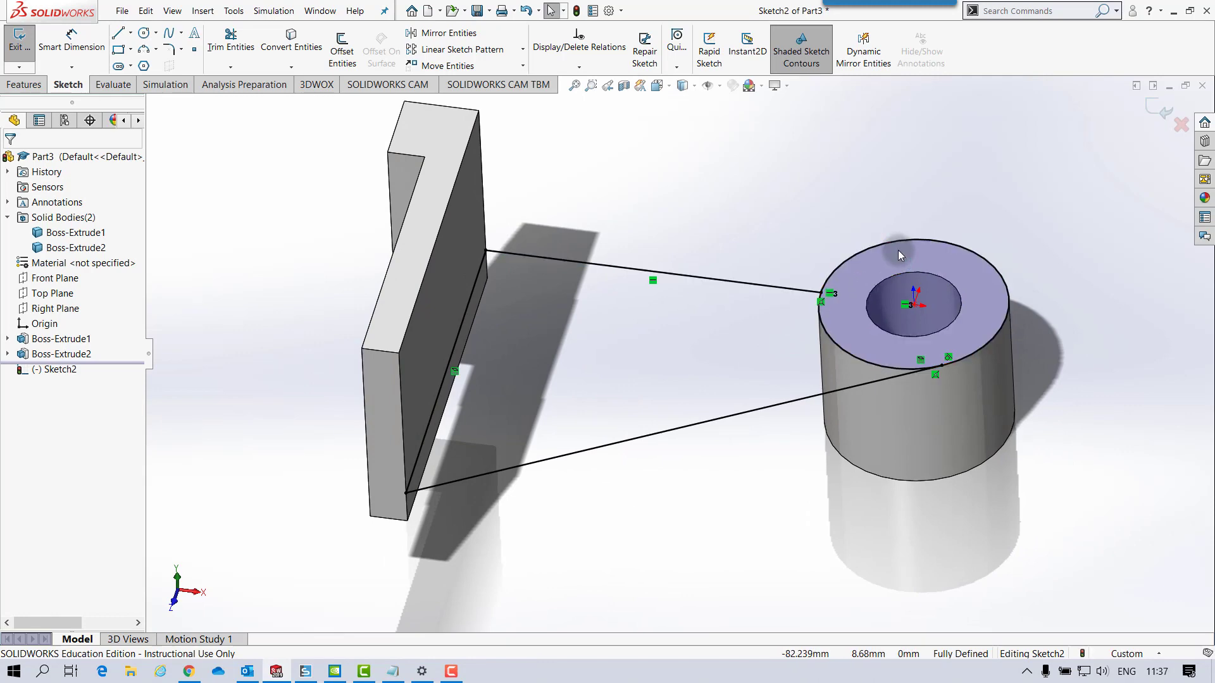
{"action": "middle_click_drag", "start_coordinate": [897, 249], "coordinate": [898, 249]}
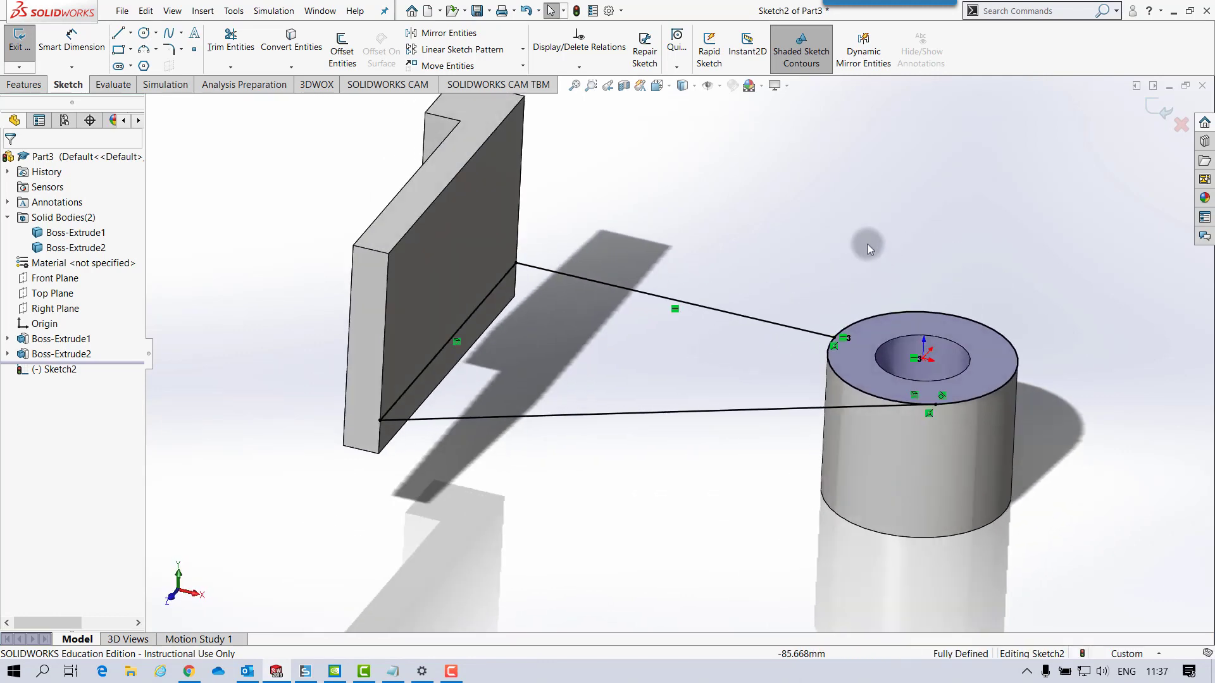
Extrude the web region downward Up To Surface at the plate's bottom face.
{"action": "left_click", "coordinate": [24, 84]}
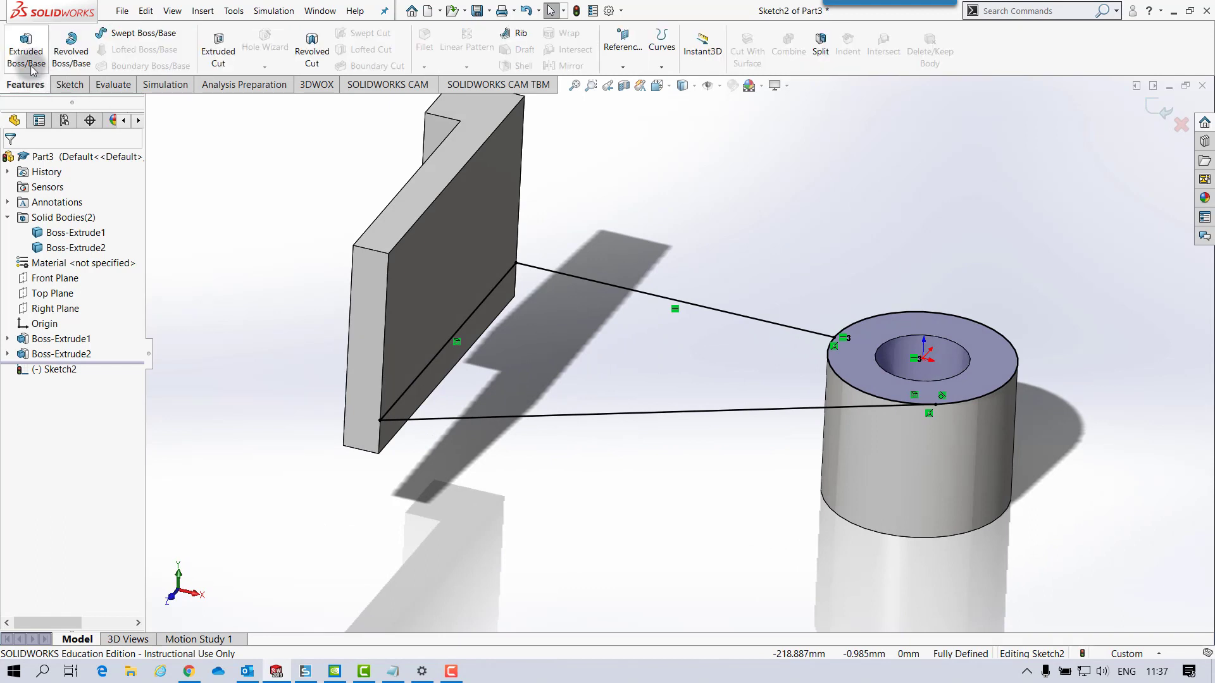
{"action": "left_click", "coordinate": [28, 65]}
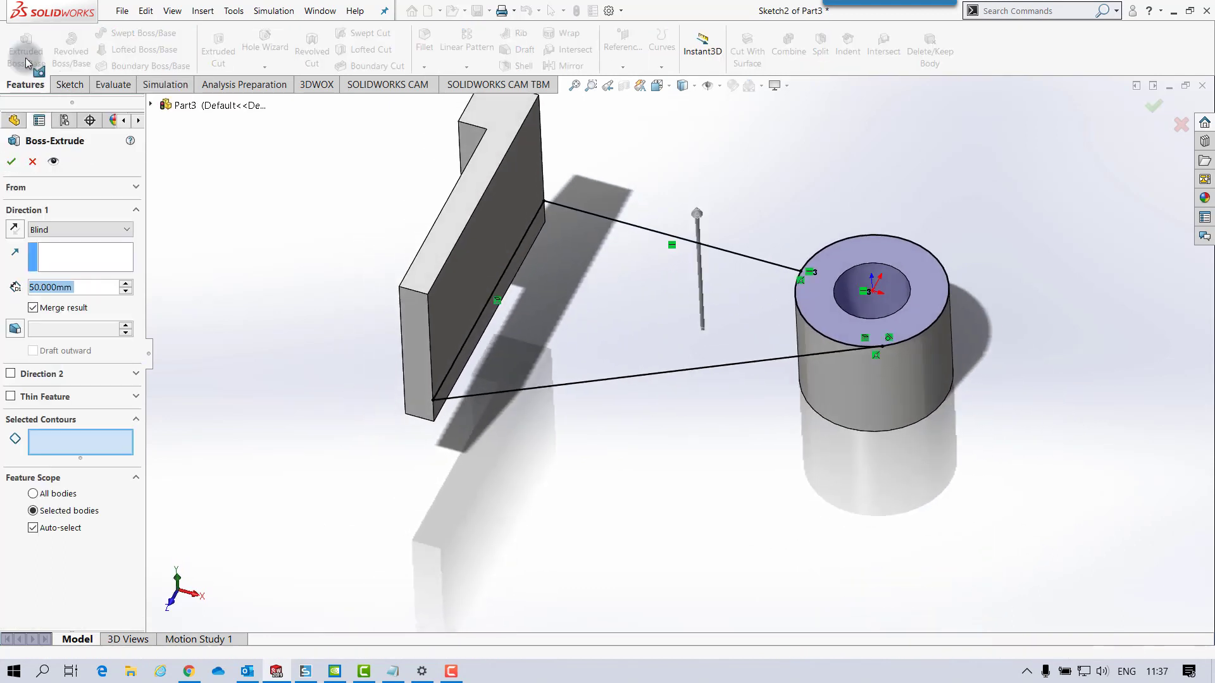
{"action": "left_click", "coordinate": [582, 320]}
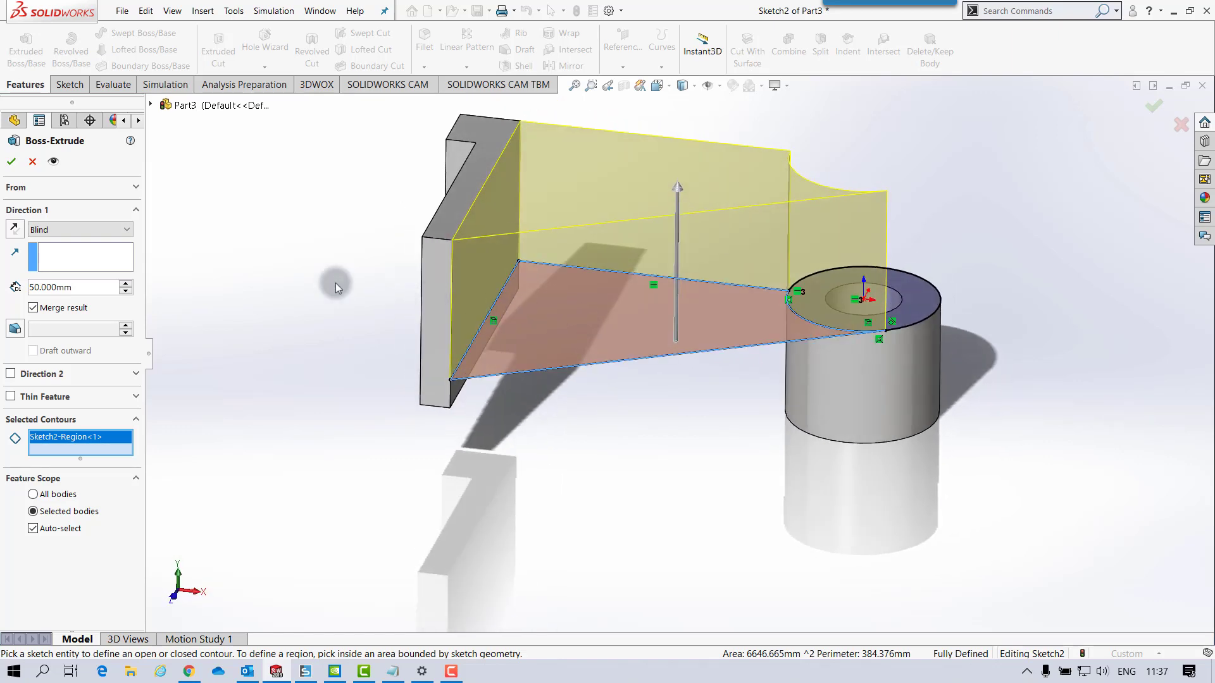
{"action": "left_click", "coordinate": [14, 229]}
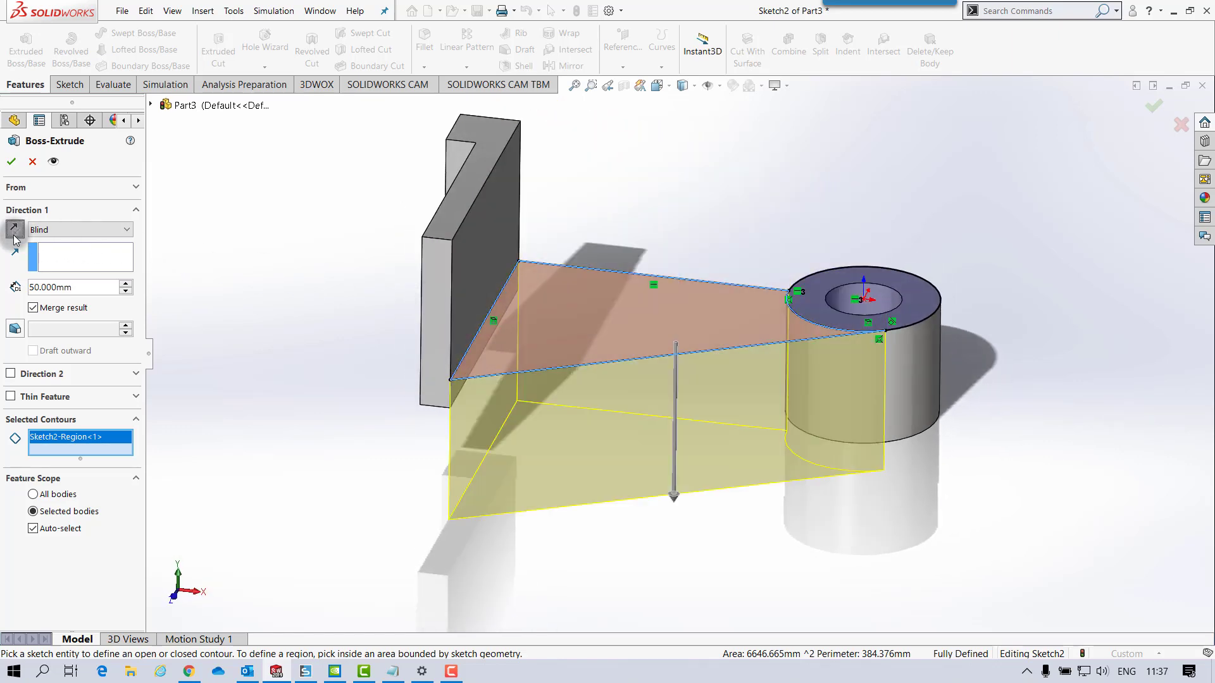
{"action": "left_click", "coordinate": [70, 230]}
{"action": "left_click", "coordinate": [56, 276]}
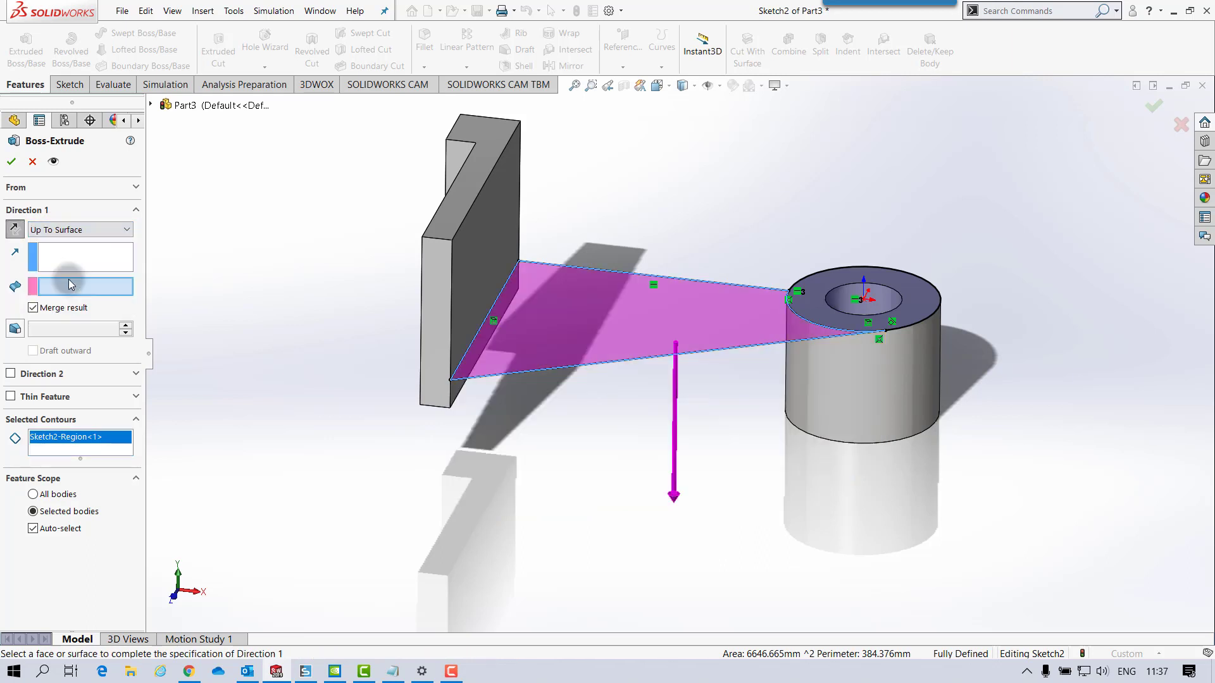
{"action": "middle_click_drag", "start_coordinate": [63, 282], "coordinate": [420, 339]}
{"action": "left_click", "coordinate": [435, 339]}
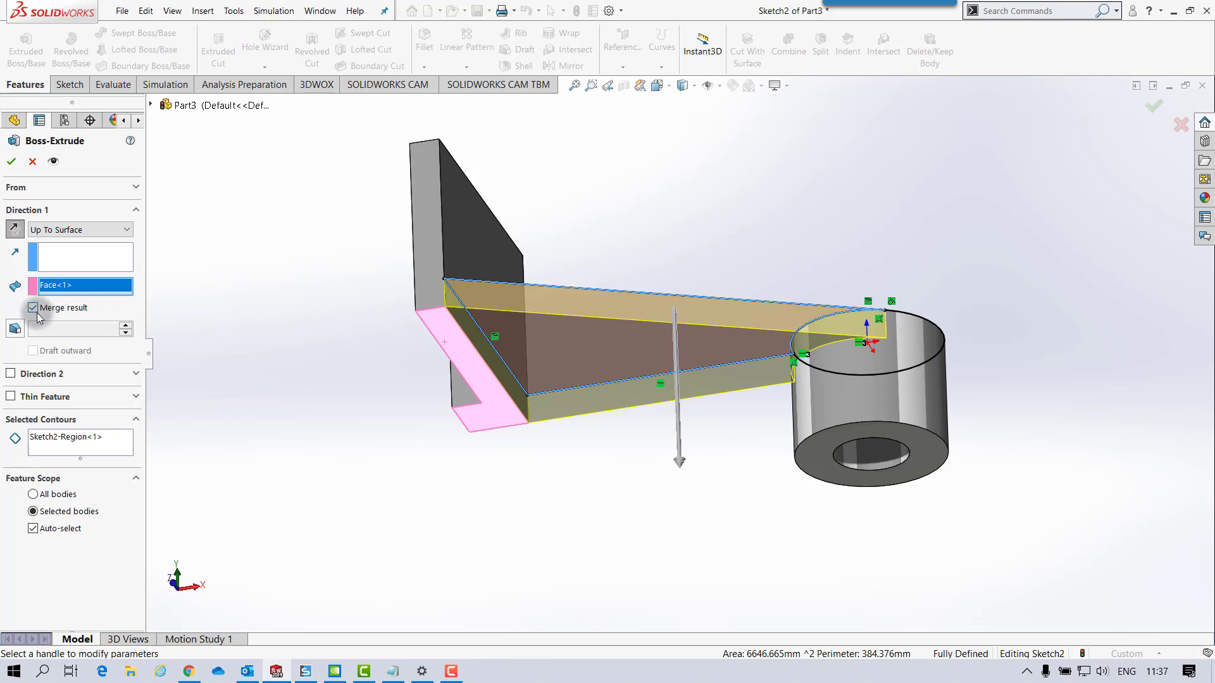
{"action": "left_click", "coordinate": [11, 162]}
{"action": "left_click", "coordinate": [263, 260]}
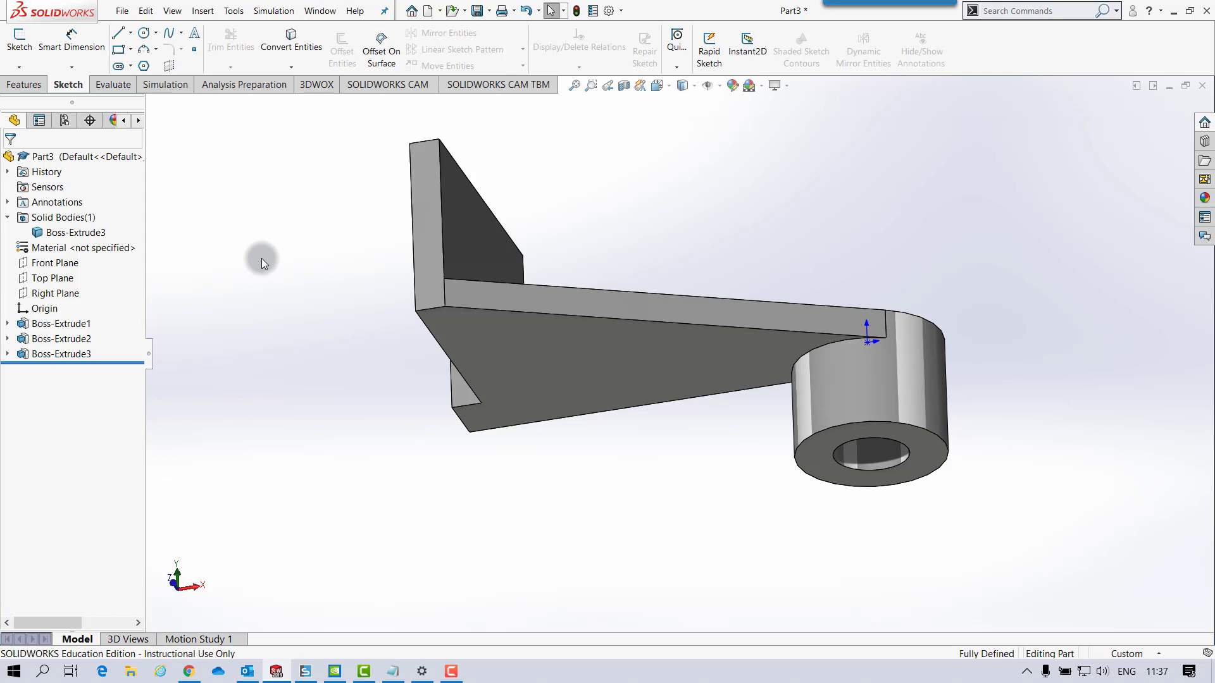
{"action": "key", "text": "ctrl+7"}
{"action": "middle_click_drag", "start_coordinate": [261, 257], "coordinate": [250, 274]}
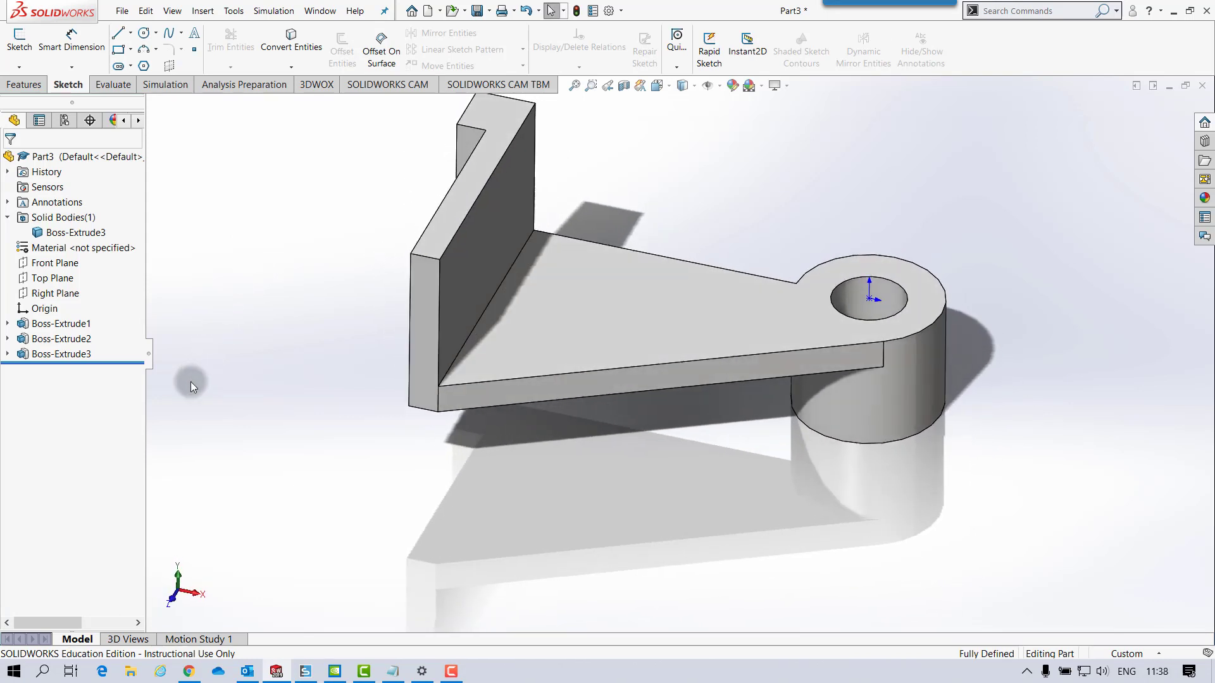
Start a 5 mm fillet on the first two web edges, including the web-to-plate edge.
{"action": "left_click", "coordinate": [19, 89]}
{"action": "left_click", "coordinate": [423, 45]}
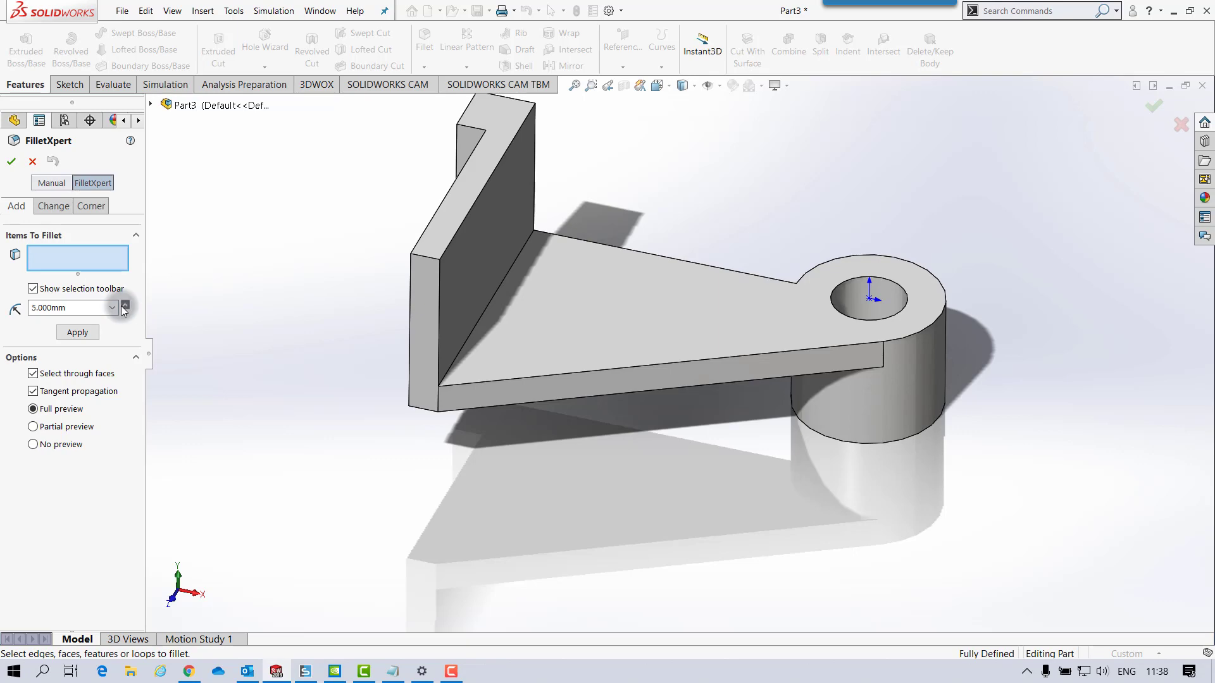
{"action": "key", "text": "Up"}
{"action": "key", "text": "Up"}
{"action": "key", "text": "Up"}
{"action": "key", "text": "Up"}
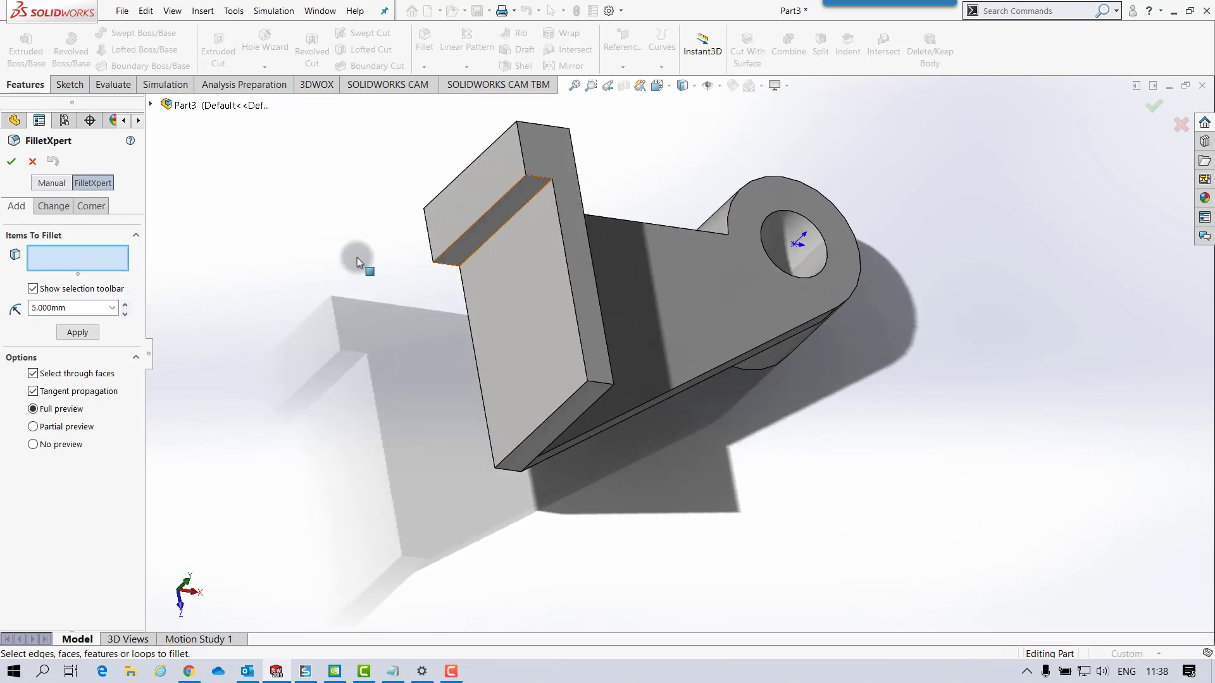
{"action": "left_click", "coordinate": [492, 239]}
{"action": "middle_click_drag", "start_coordinate": [491, 252], "coordinate": [480, 344]}
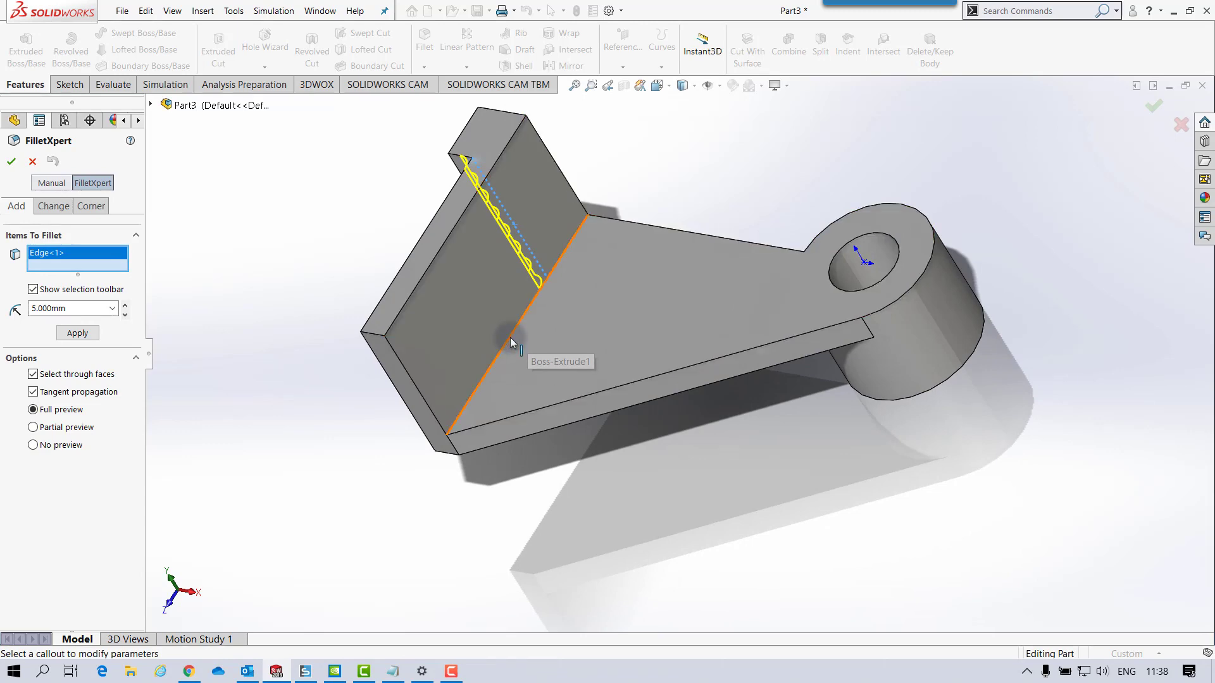
{"action": "left_click", "coordinate": [510, 339]}
Add the two web edges beside the tube and apply the 5 mm fillet.
{"action": "middle_click_drag", "start_coordinate": [784, 259], "coordinate": [526, 332]}
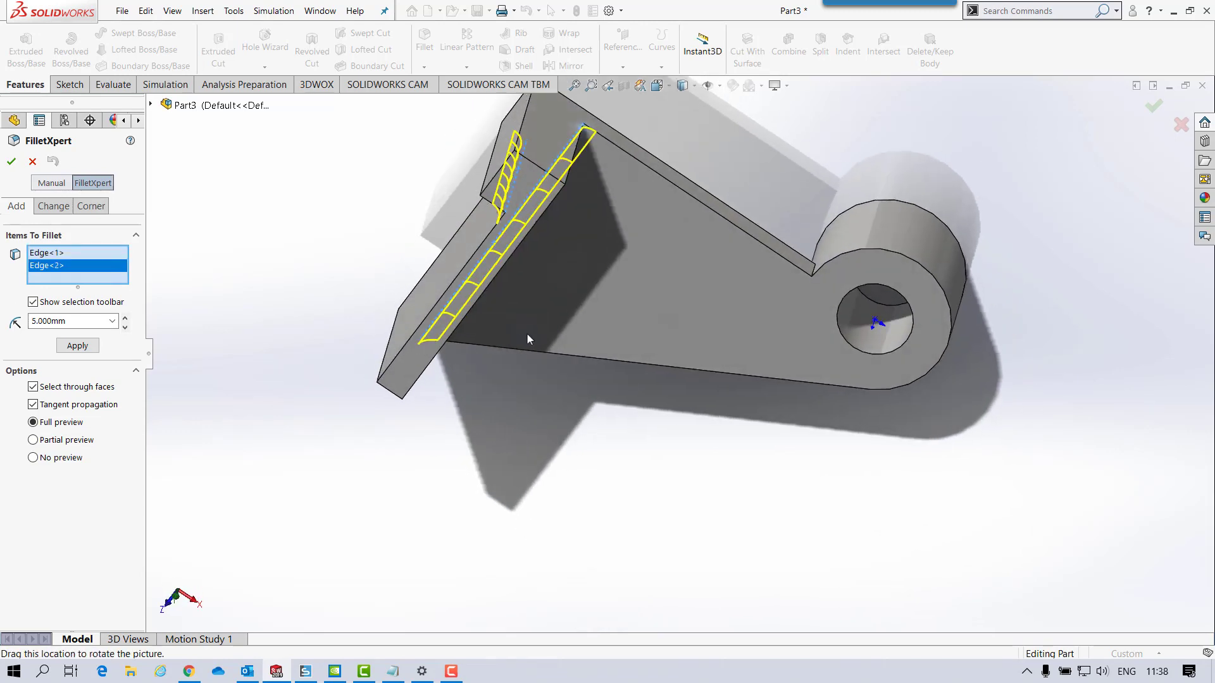
{"action": "left_click", "coordinate": [813, 275]}
{"action": "middle_click_drag", "start_coordinate": [813, 275], "coordinate": [786, 338]}
{"action": "middle_click_drag", "start_coordinate": [756, 394], "coordinate": [757, 394]}
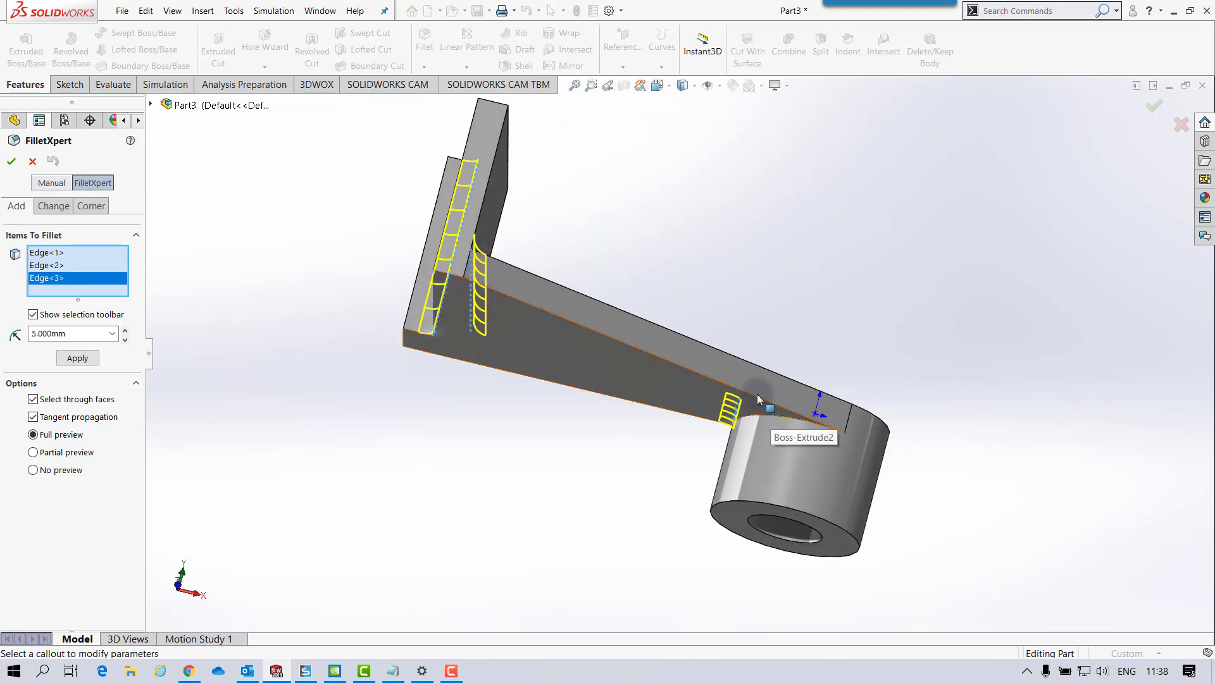
{"action": "left_click", "coordinate": [768, 416]}
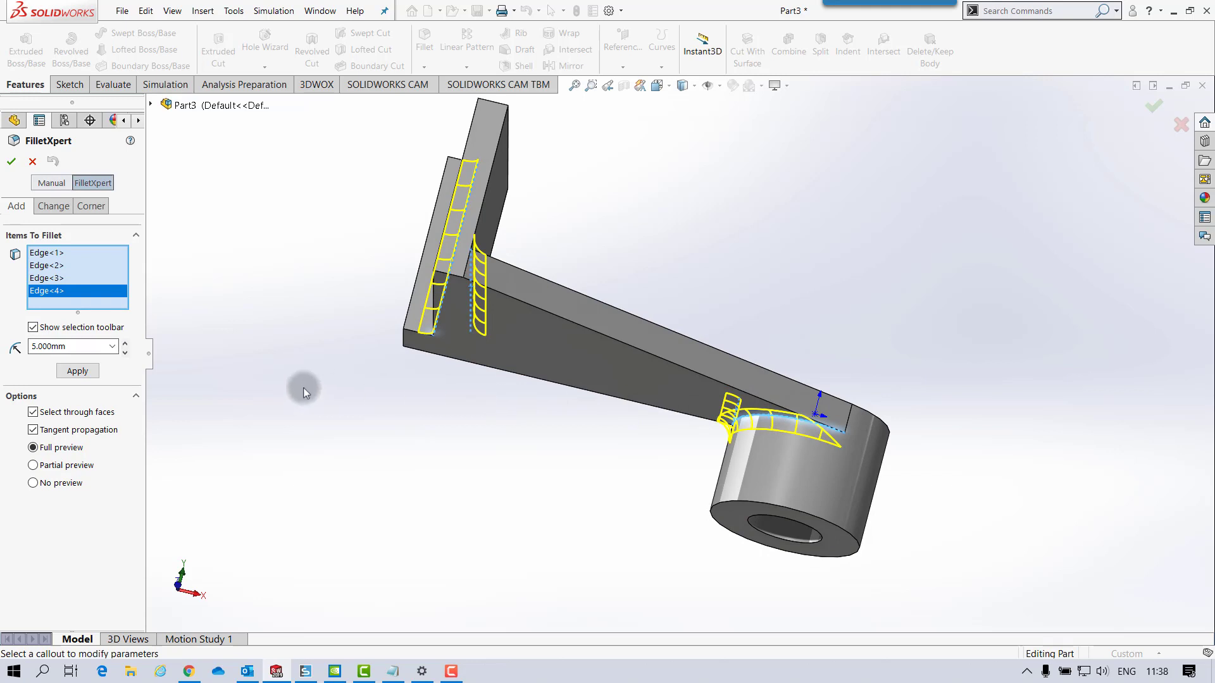
{"action": "left_click", "coordinate": [78, 372]}
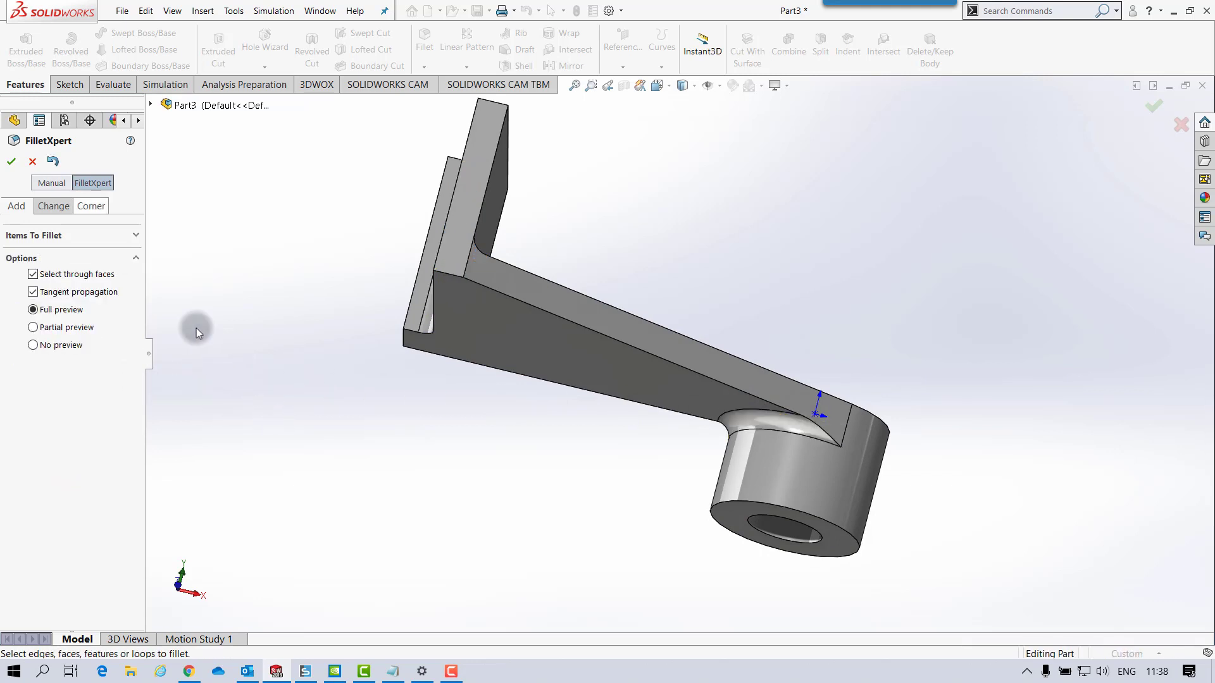
{"action": "left_click", "coordinate": [11, 161]}
{"action": "key", "text": "ctrl+7"}
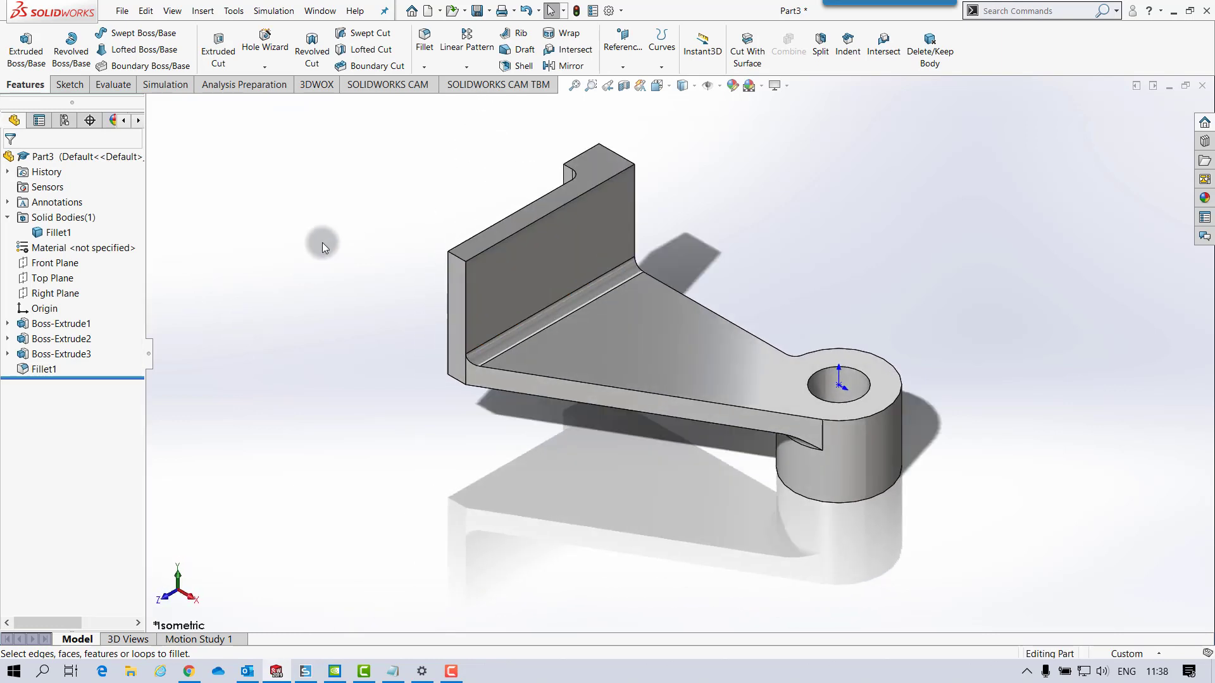
Launch Edit Appearance for the part to choose a purple color.
{"action": "left_click", "coordinate": [733, 85]}
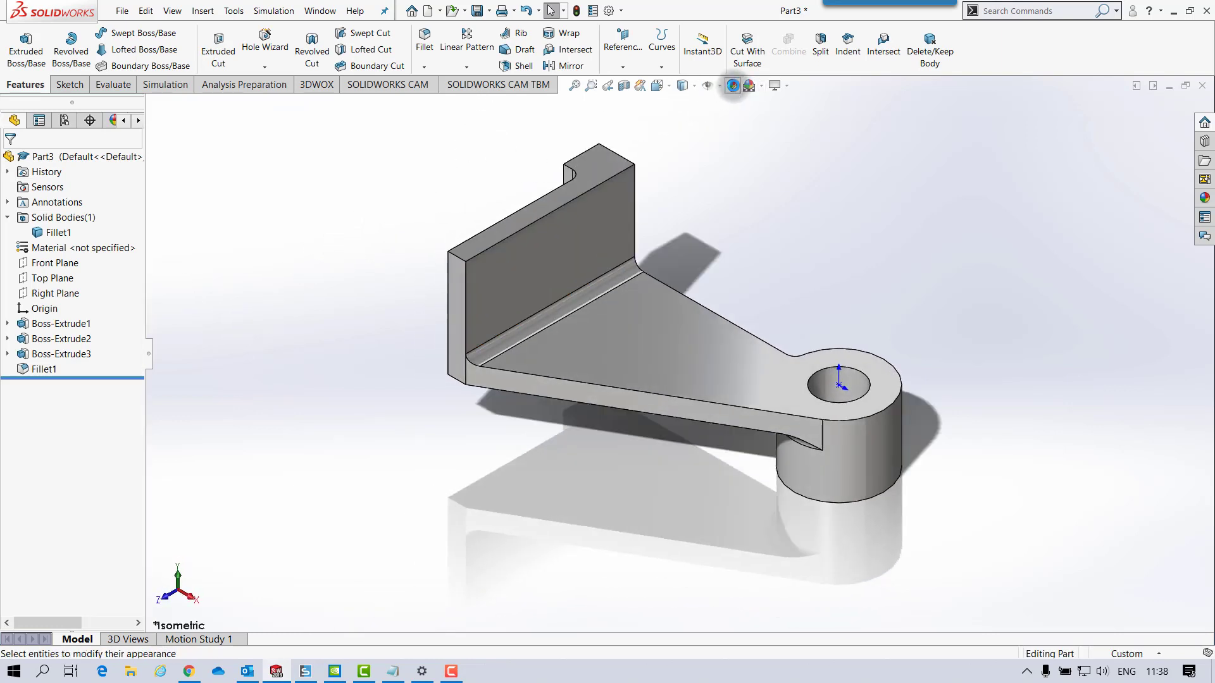